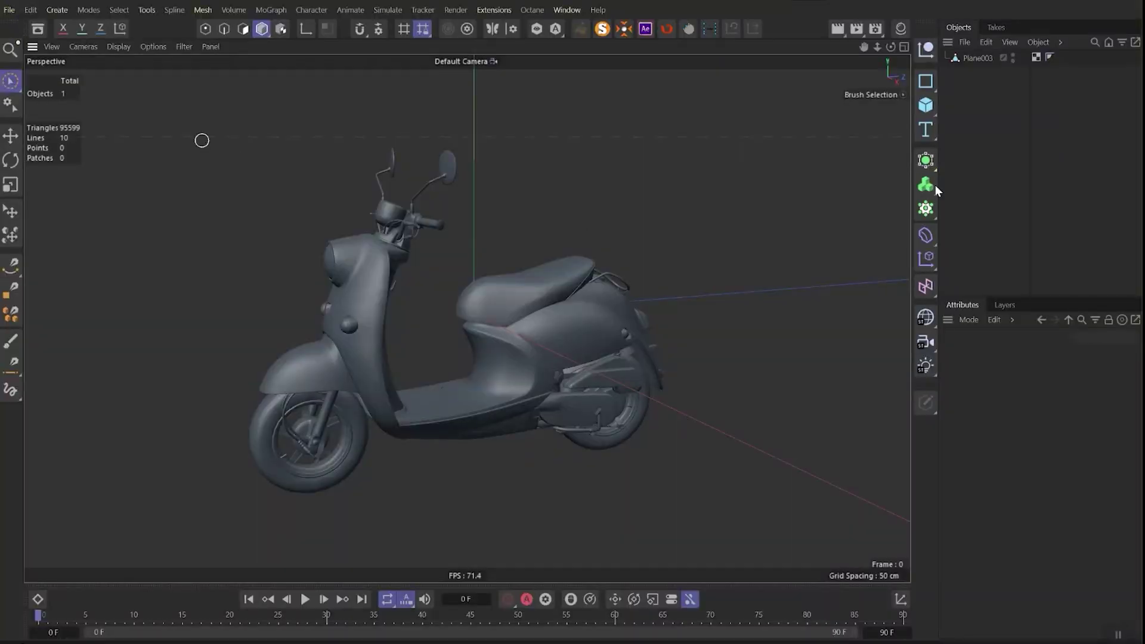
# - Open the Octane Live Viewer docked beside the viewport and start a live render of the scooter in a closer three-quarter view
pyautogui.click(532, 10)
pyautogui.click(571, 49)
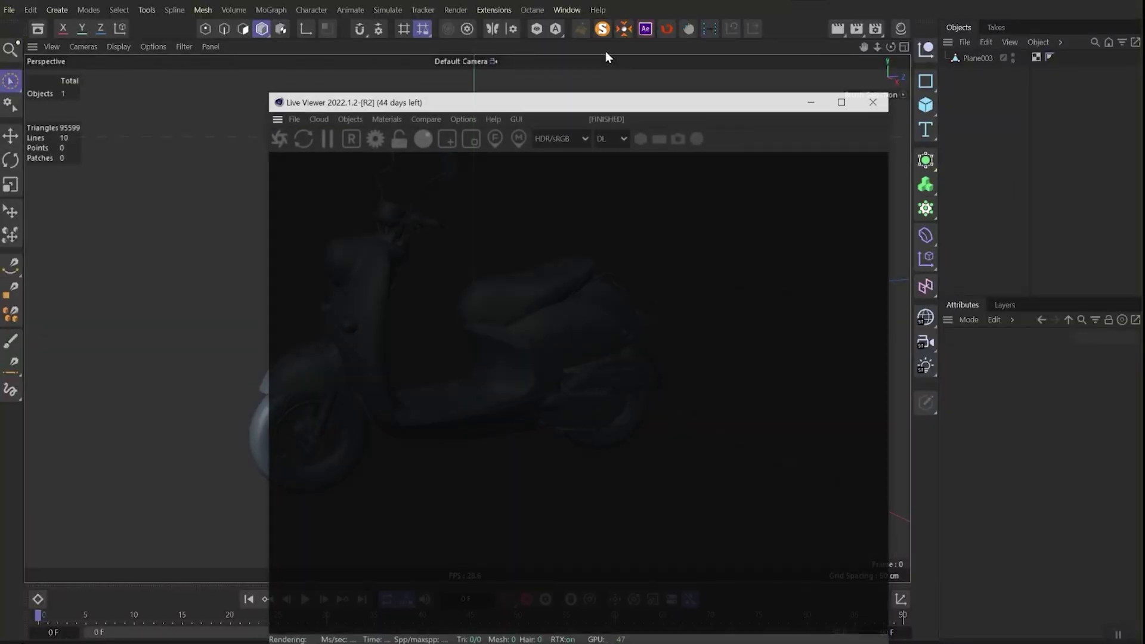
pyautogui.moveTo(466, 314); pyautogui.dragTo(767, 338)
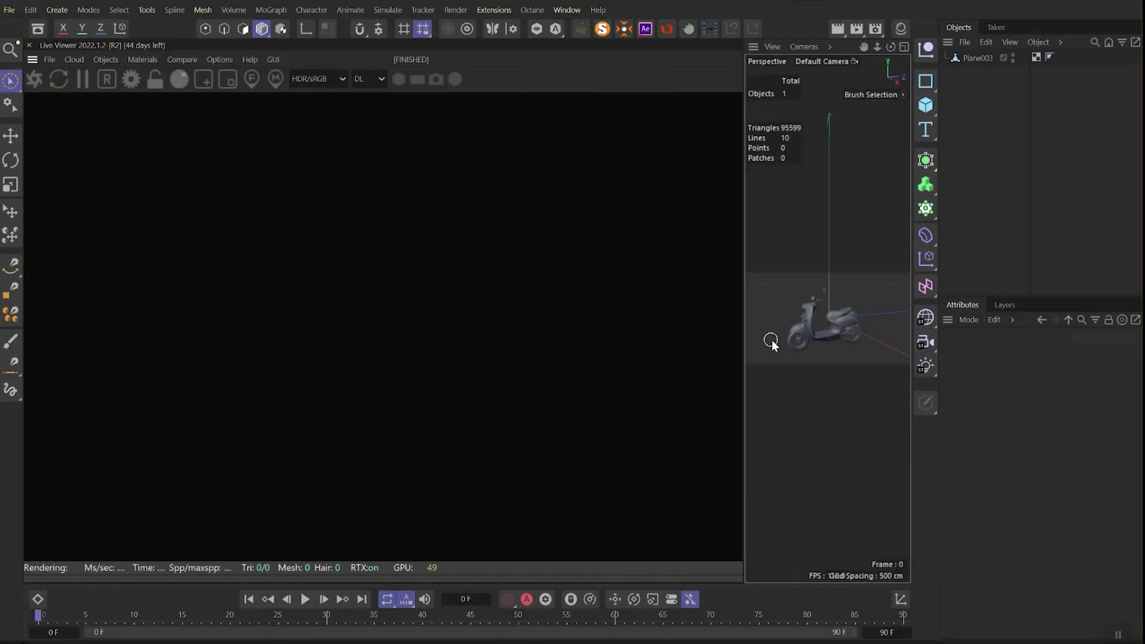
pyautogui.click(34, 78)
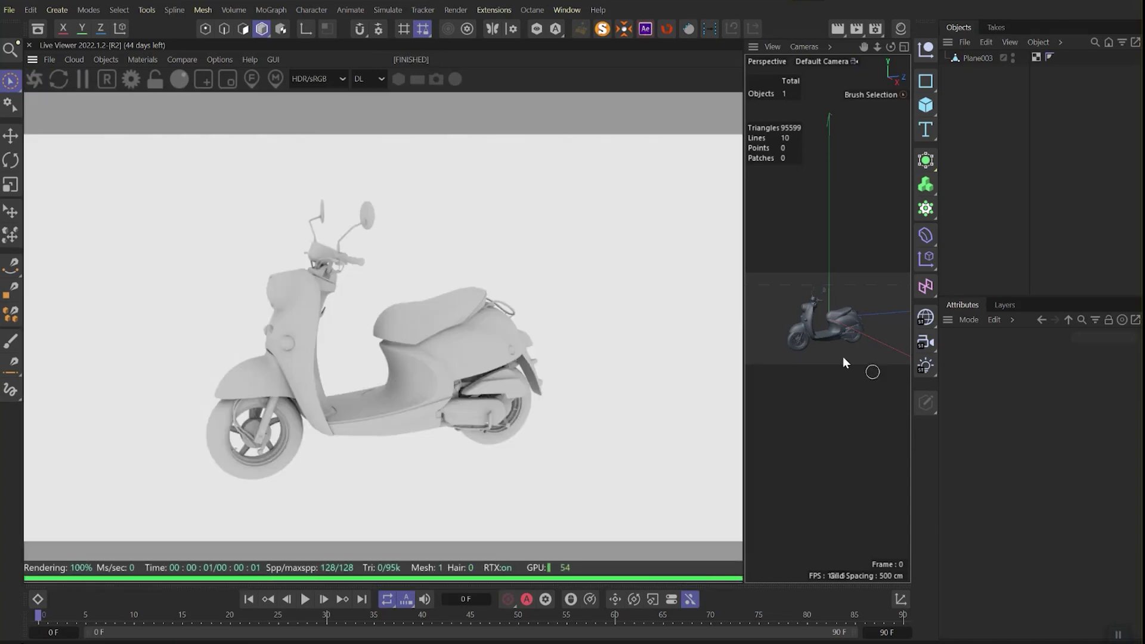
pyautogui.scroll(3, 827, 337)
pyautogui.keyDown('alt'); pyautogui.moveTo(826, 336); pyautogui.dragTo(843, 322); pyautogui.keyUp('alt')
# - Add an HDRI environment and replace its image texture node with an RGB spectrum node connected to the environment's Texture input
pyautogui.click(108, 59)
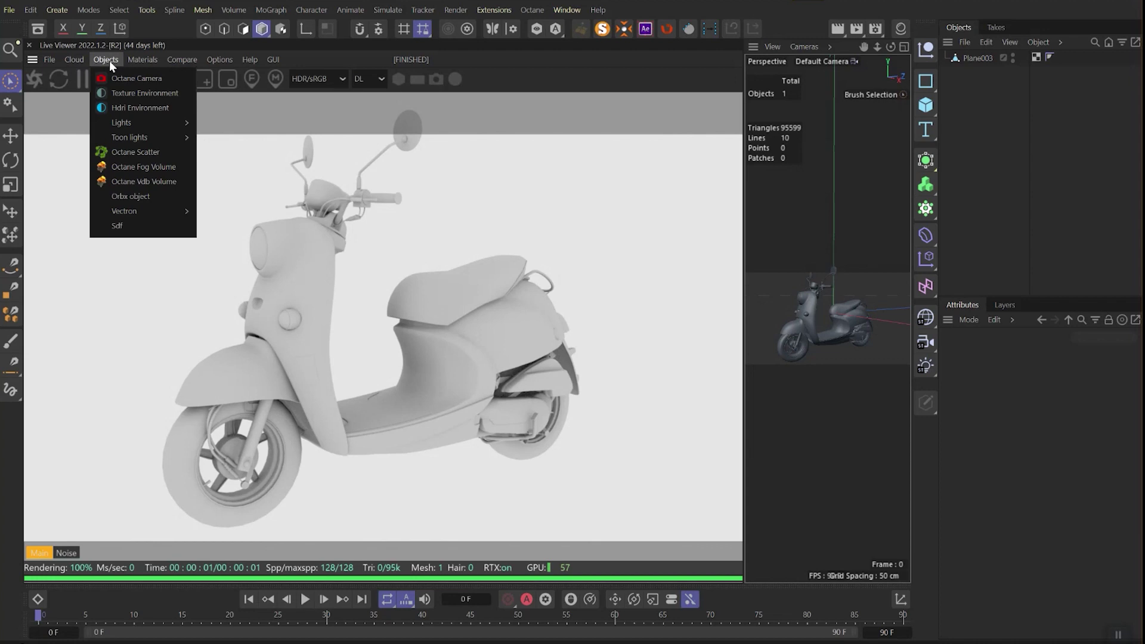
pyautogui.click(125, 107)
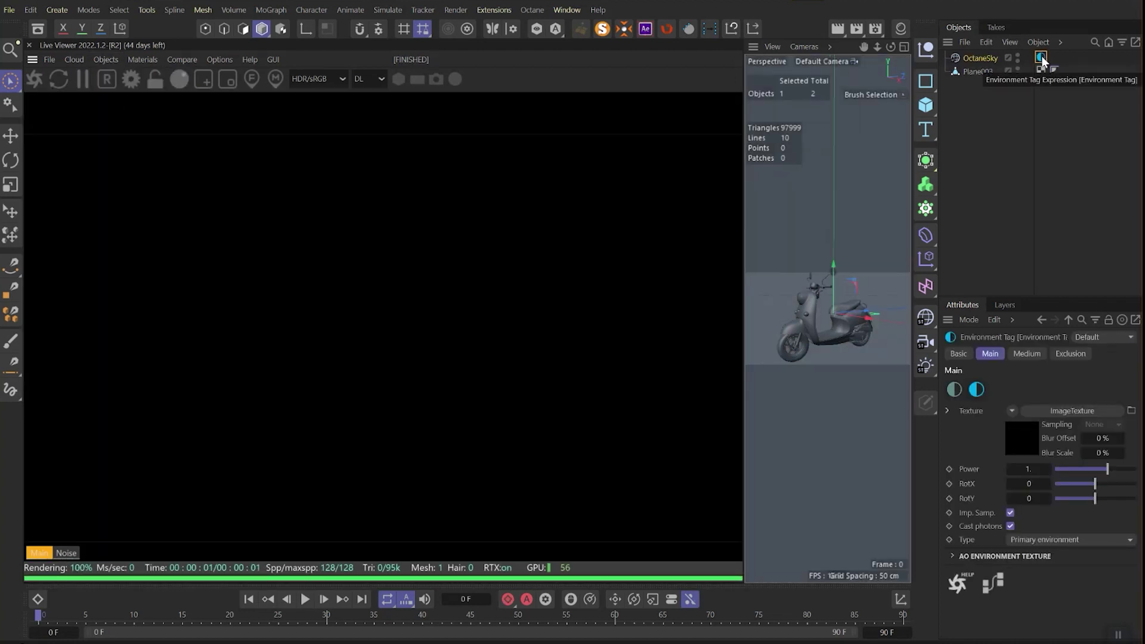
pyautogui.click(995, 585)
pyautogui.click(460, 298)
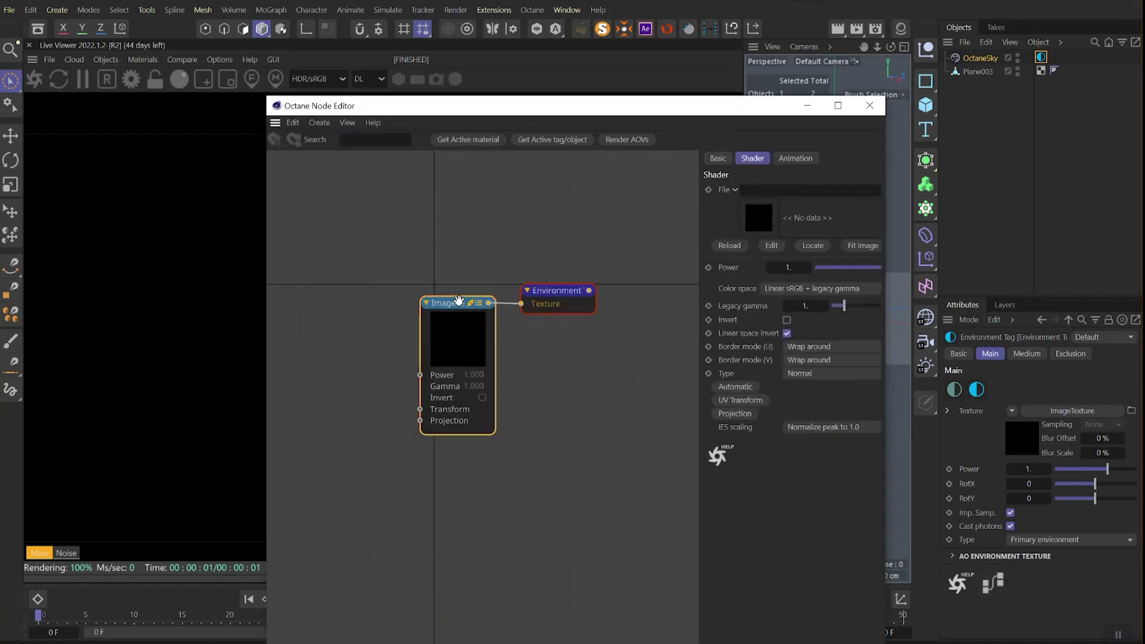
pyautogui.press('Delete')
pyautogui.moveTo(299, 309); pyautogui.dragTo(521, 305)
# - Color the environment's RGB spectrum blue (H 210°, S 58%, V 55%) and set the environment type to Visible environment
pyautogui.moveTo(450, 109); pyautogui.dragTo(646, 68)
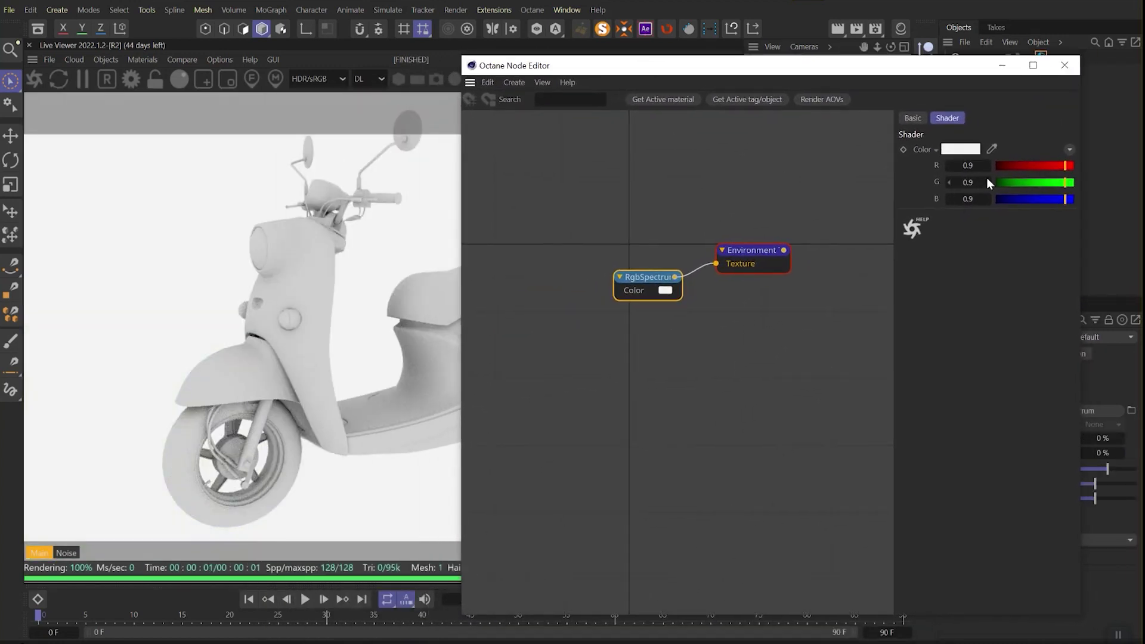
pyautogui.click(964, 146)
pyautogui.moveTo(992, 274); pyautogui.dragTo(1048, 288)
pyautogui.moveTo(1052, 303); pyautogui.dragTo(1047, 304)
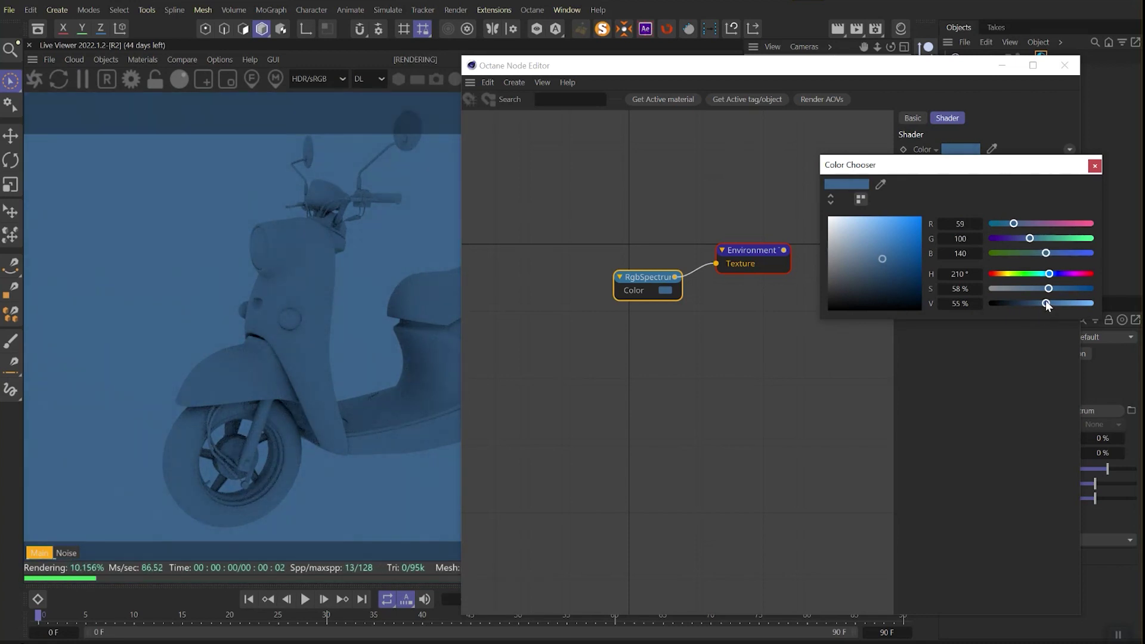
pyautogui.click(1095, 167)
pyautogui.click(1065, 66)
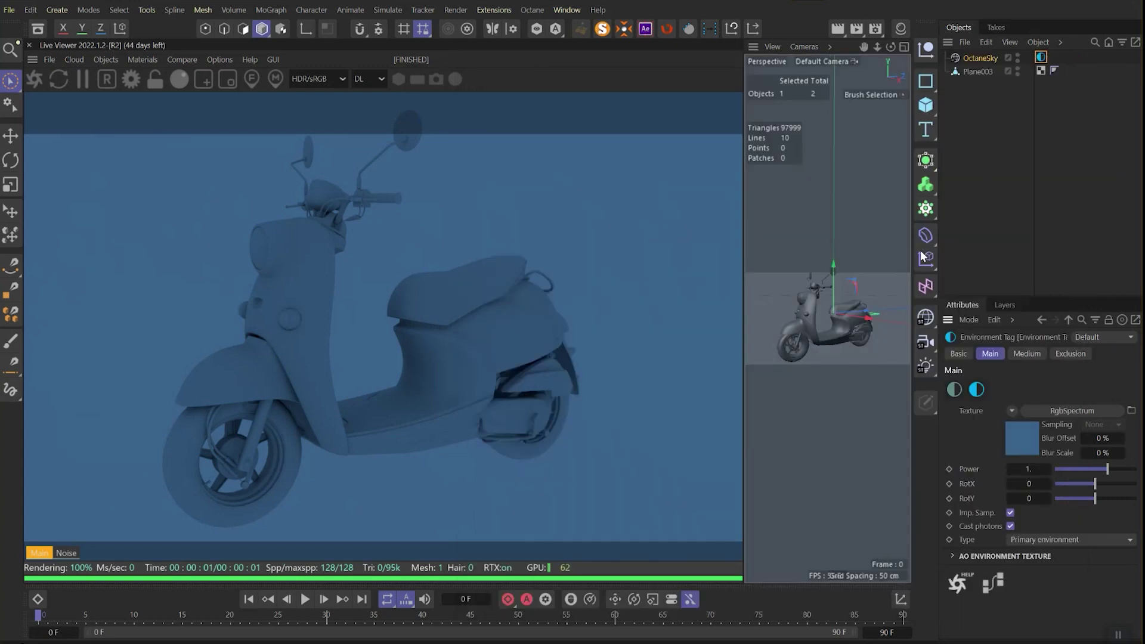
pyautogui.click(1026, 539)
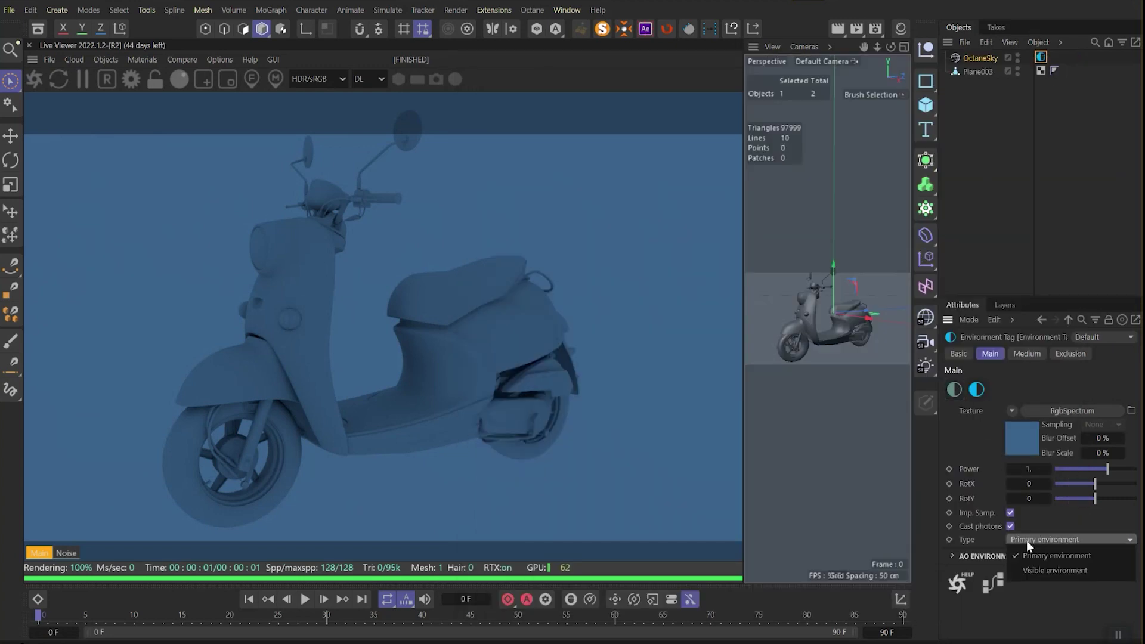
pyautogui.click(1038, 571)
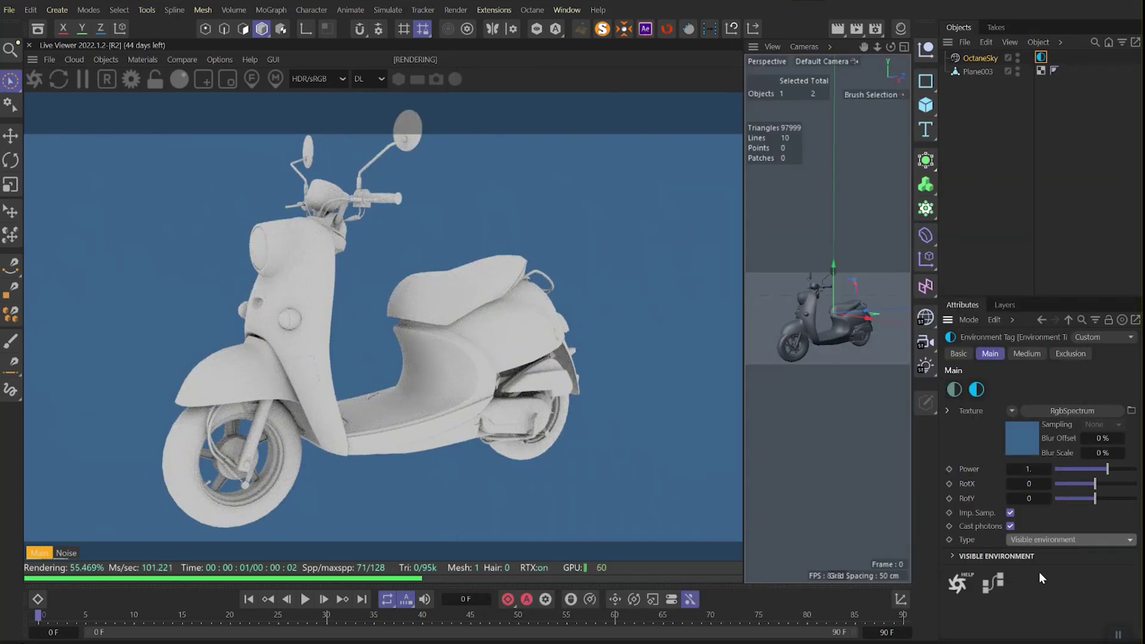
# - Create an Octane diffuse material named Outline and assign it to the scooter object Plane003
pyautogui.click(149, 59)
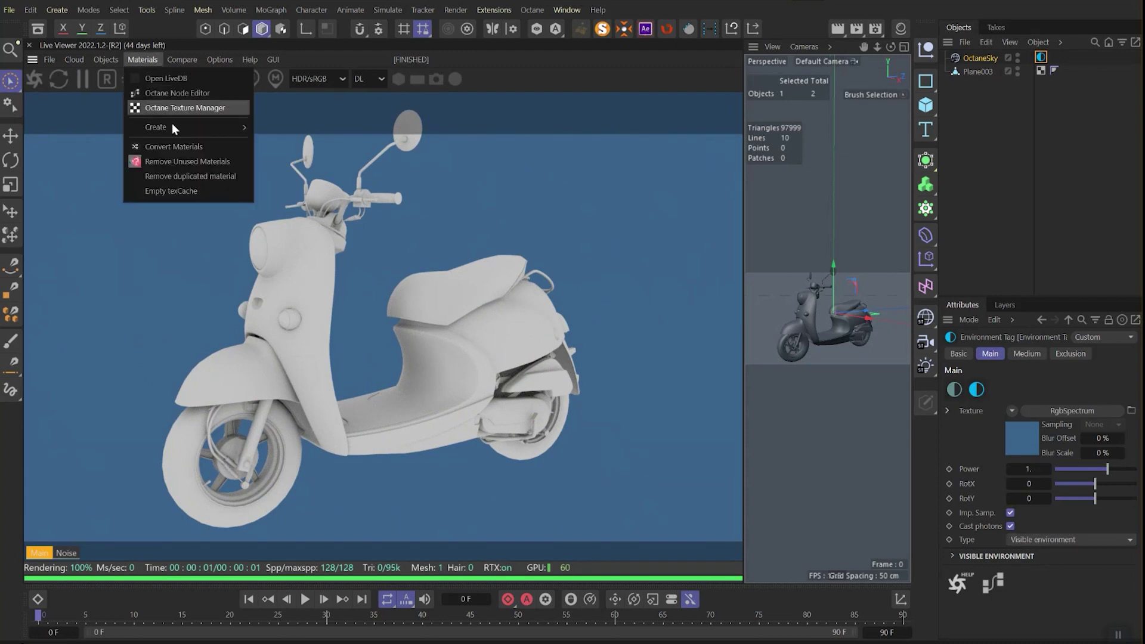
pyautogui.moveTo(172, 127)
pyautogui.click(314, 131)
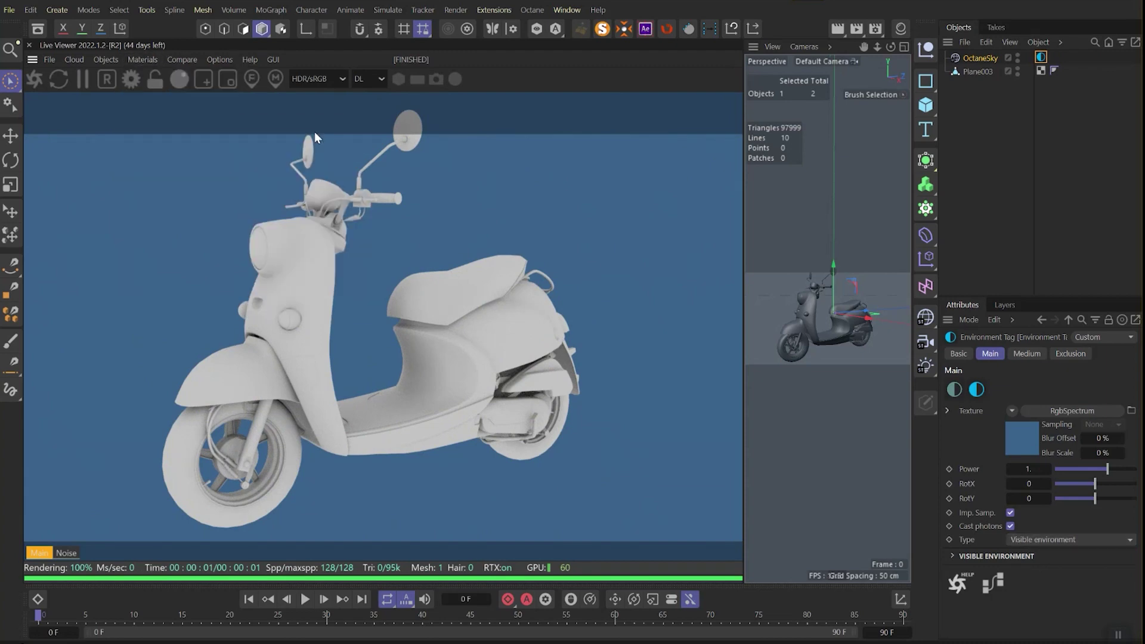
pyautogui.click(900, 29)
pyautogui.doubleClick(856, 123)
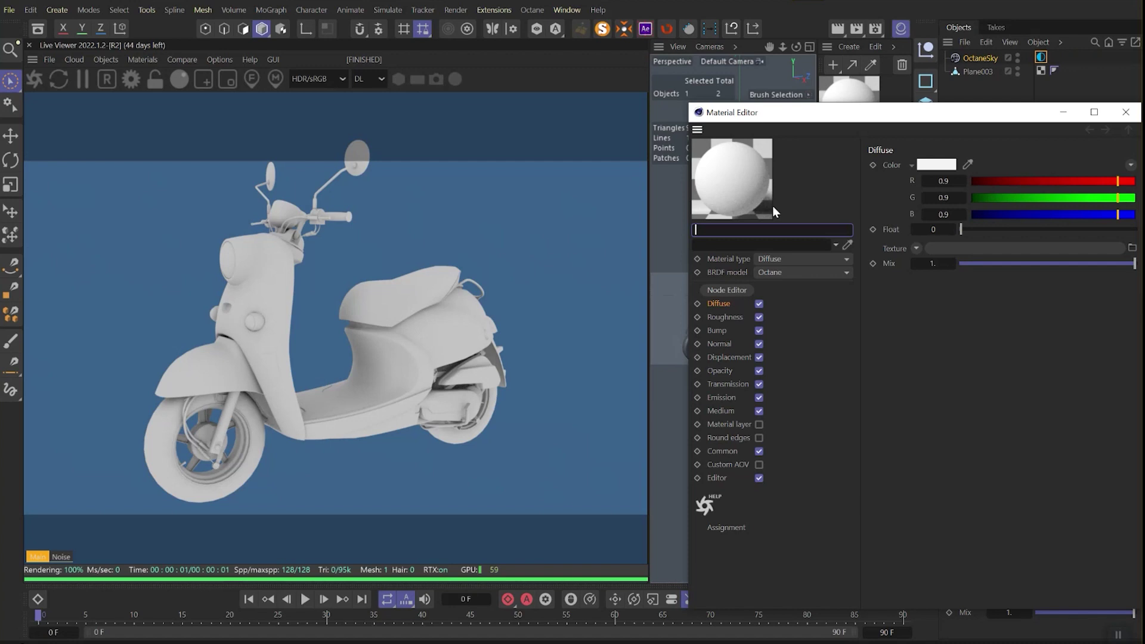
pyautogui.write('Outline')
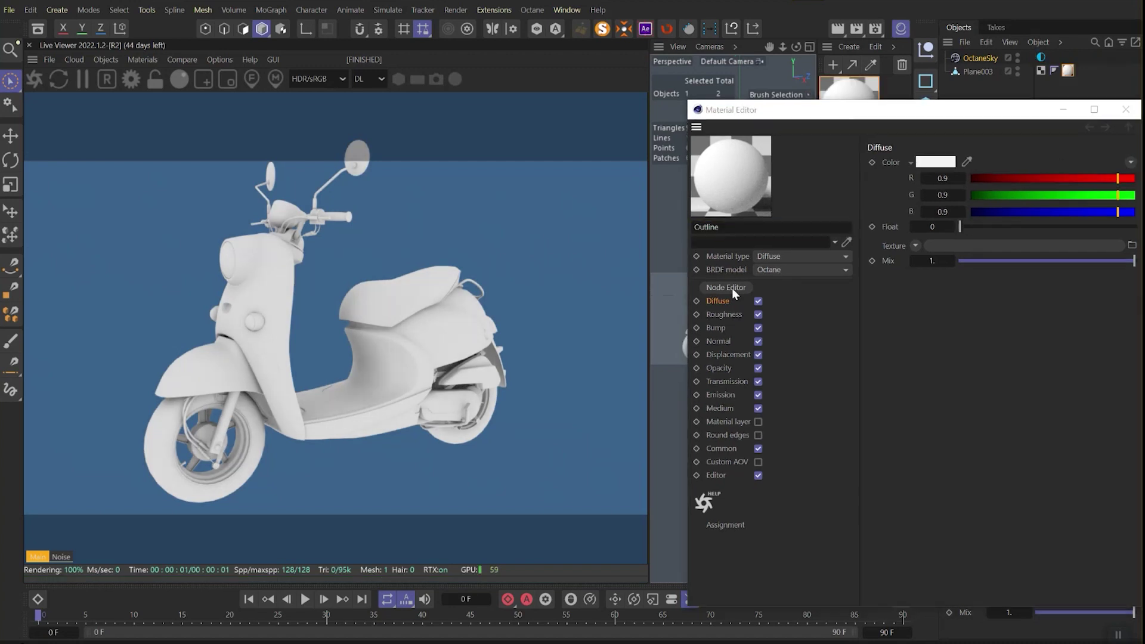
# - Open the Outline material's node graph and add a Curvature node connected to the material's Opacity
pyautogui.click(727, 290)
pyautogui.click(1125, 112)
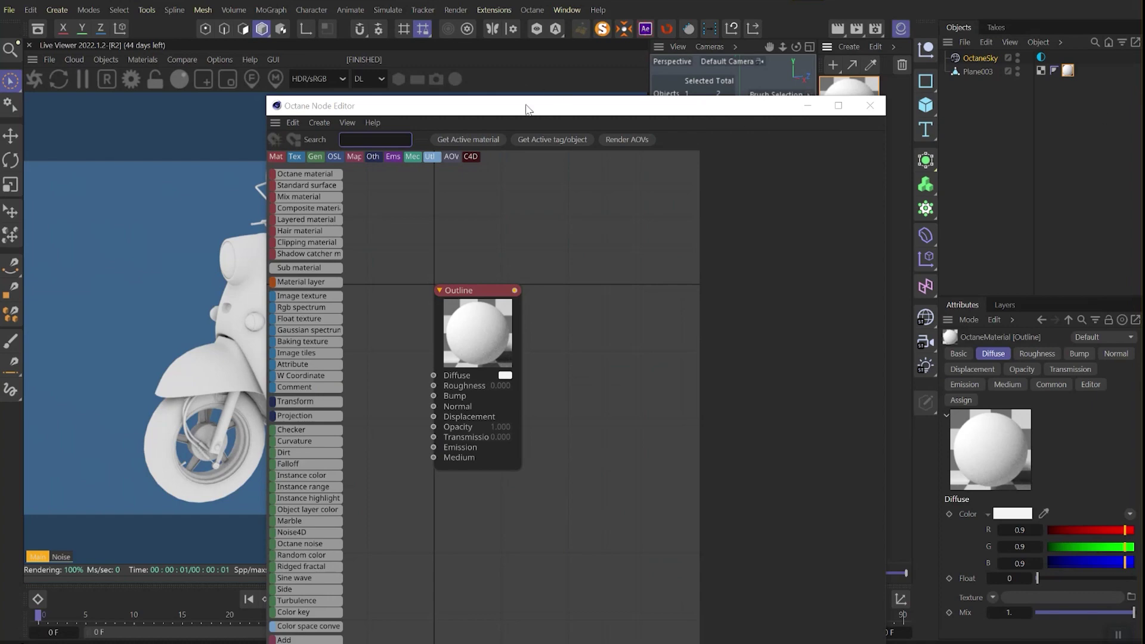
pyautogui.moveTo(526, 109); pyautogui.dragTo(807, 83)
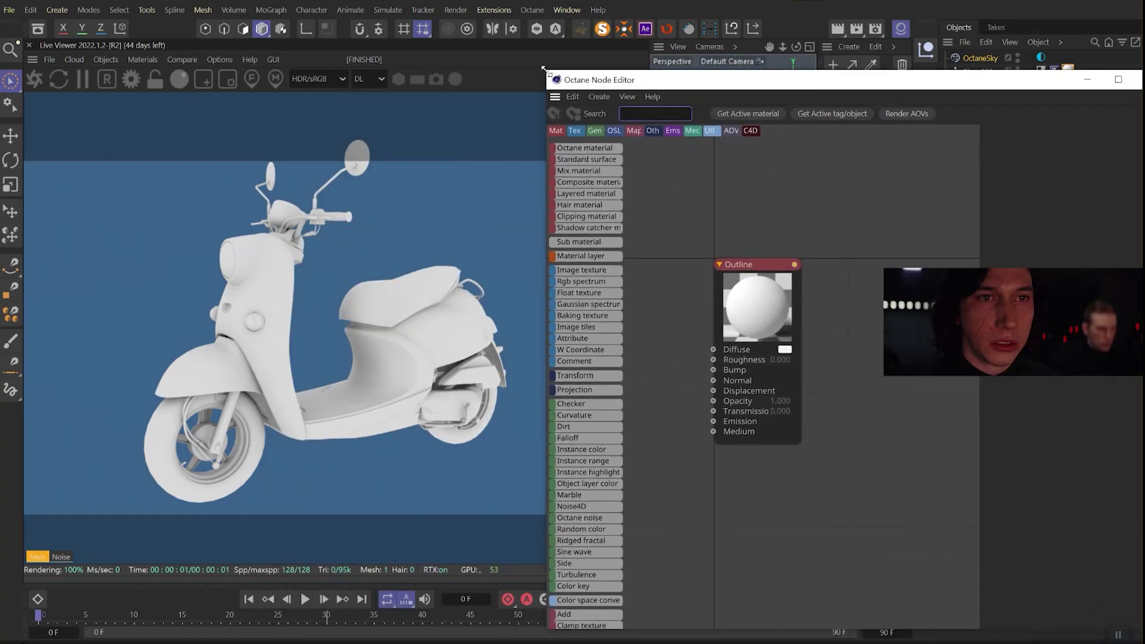
pyautogui.moveTo(543, 68); pyautogui.dragTo(563, 33)
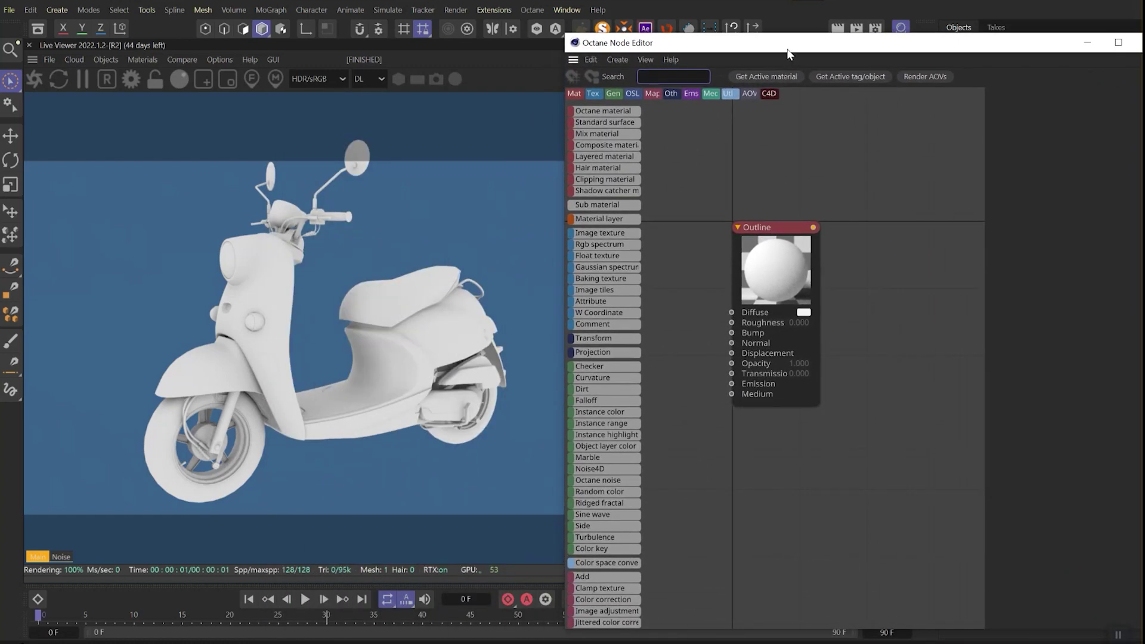
pyautogui.moveTo(787, 49); pyautogui.dragTo(756, 26)
pyautogui.moveTo(746, 210); pyautogui.dragTo(865, 213)
pyautogui.scroll(-2, 782, 237)
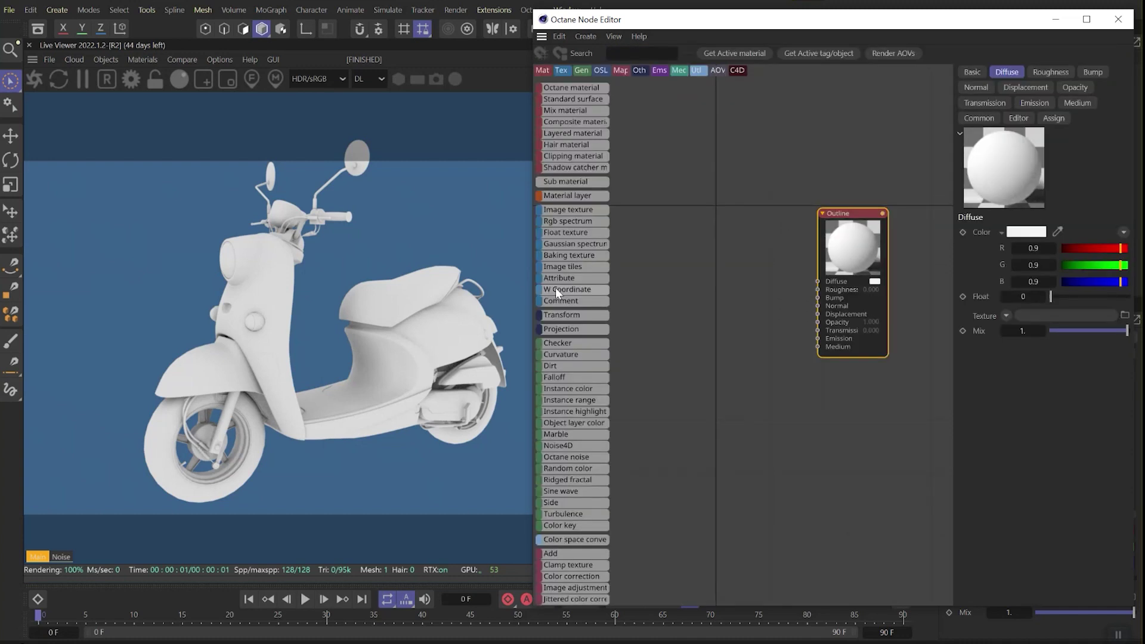
pyautogui.moveTo(563, 353); pyautogui.dragTo(680, 294)
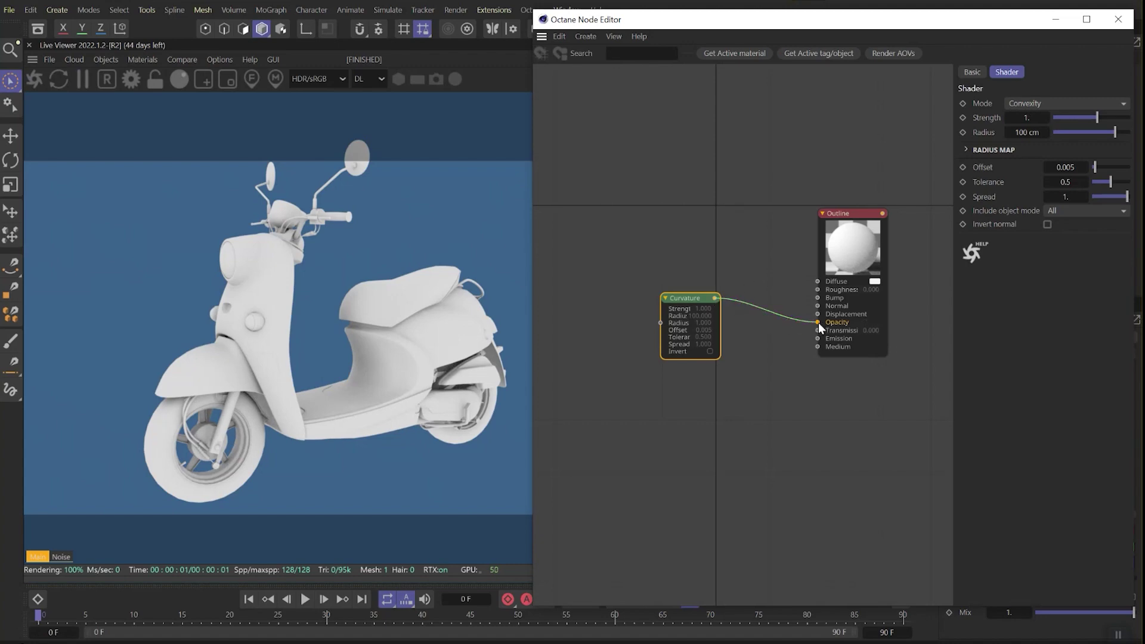
# - Set the Curvature node to mode All with strength about 1.24, radius 1.717 cm, offset about 0.004 and tolerance 0.64
pyautogui.click(1050, 89)
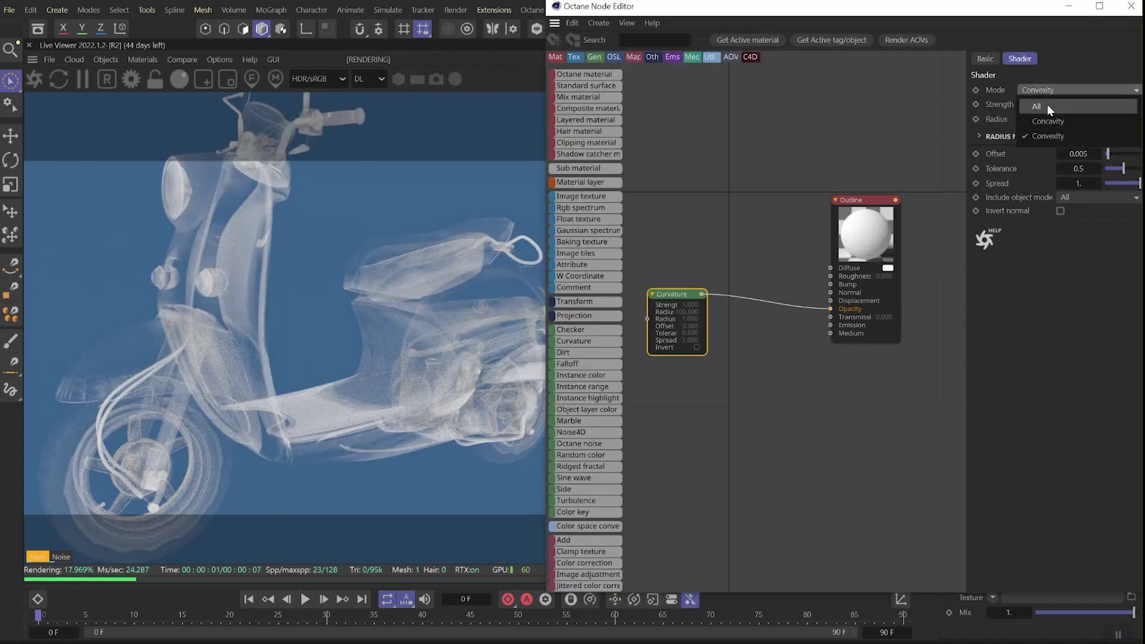
pyautogui.click(1047, 106)
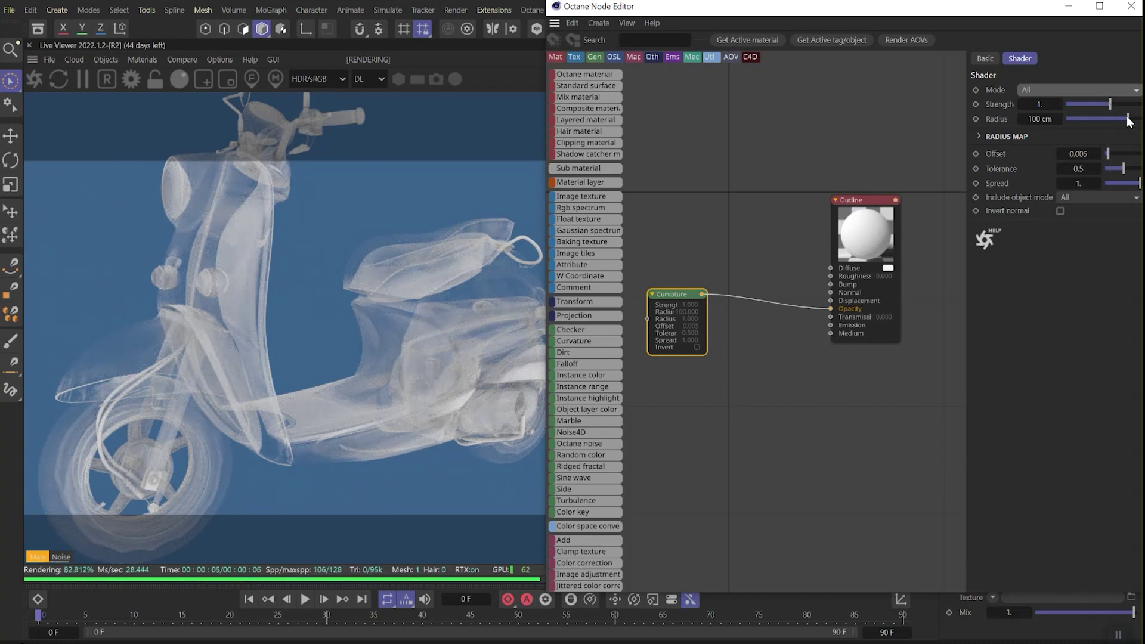
pyautogui.moveTo(1129, 120); pyautogui.dragTo(1127, 154)
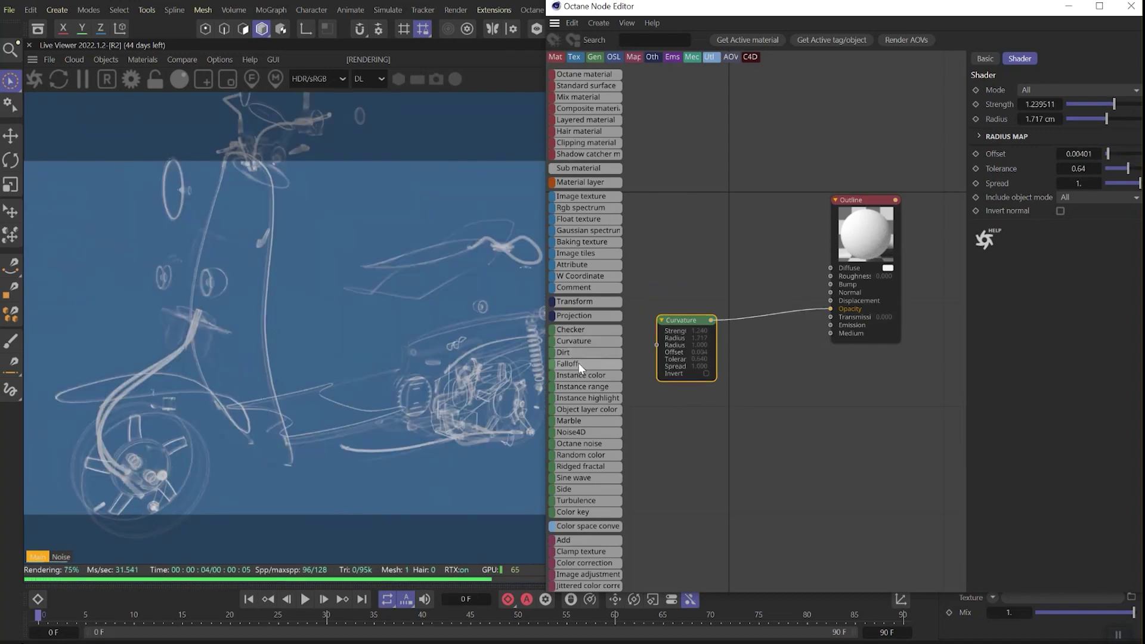
# - Drive Opacity with a new Falloff node instead, with minimum about 0.006, maximum about 0.58 and skew factor about 9.33
pyautogui.moveTo(664, 215); pyautogui.dragTo(675, 238)
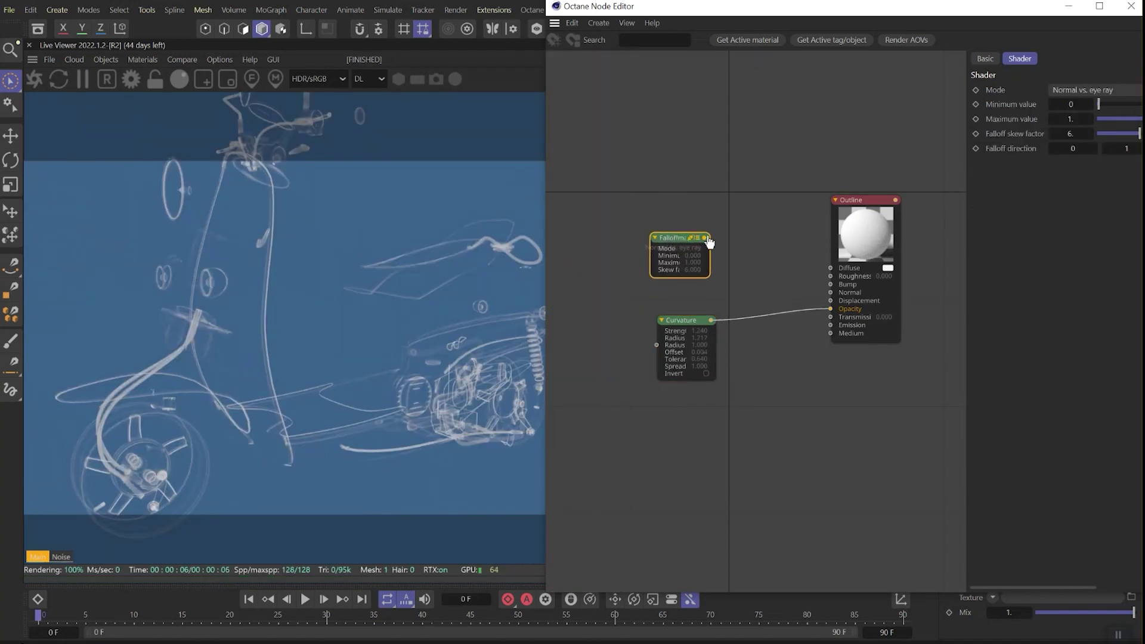
pyautogui.moveTo(835, 313); pyautogui.dragTo(831, 309)
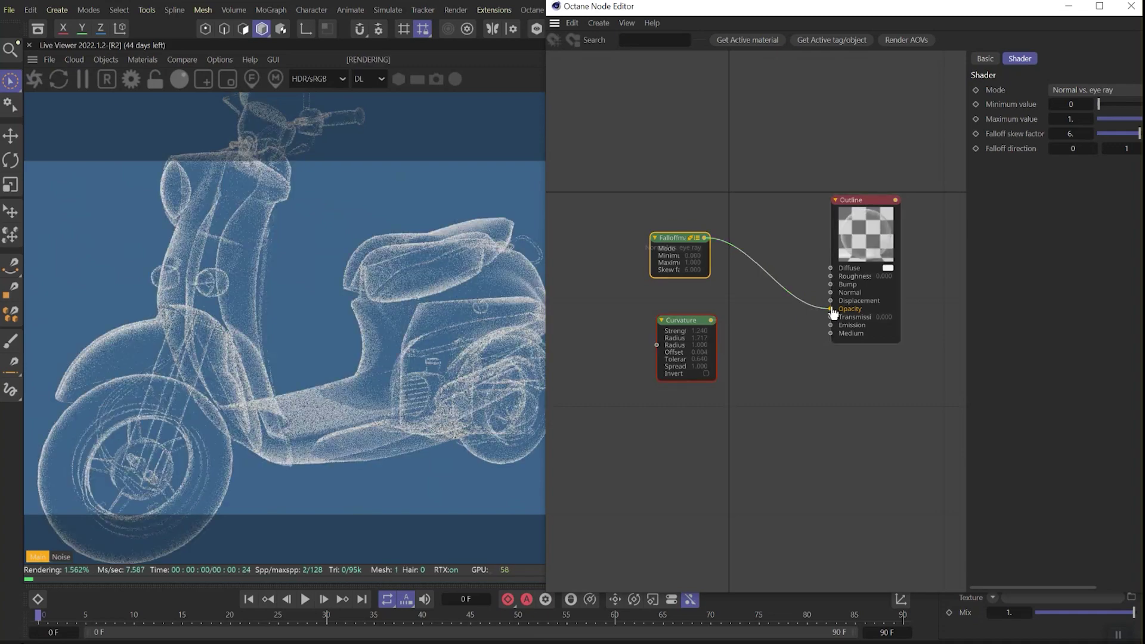
pyautogui.moveTo(912, 7); pyautogui.dragTo(901, 7)
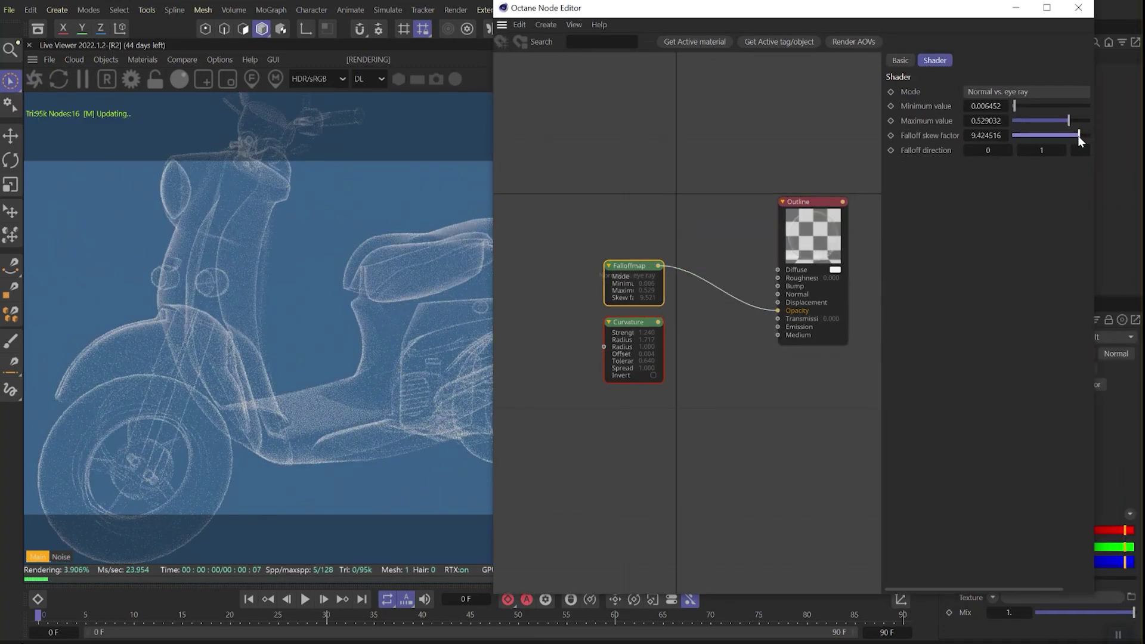
pyautogui.moveTo(1081, 135)
pyautogui.mouseDown()
pyautogui.moveTo(1046, 119)
pyautogui.moveTo(1072, 122)
pyautogui.mouseUp()
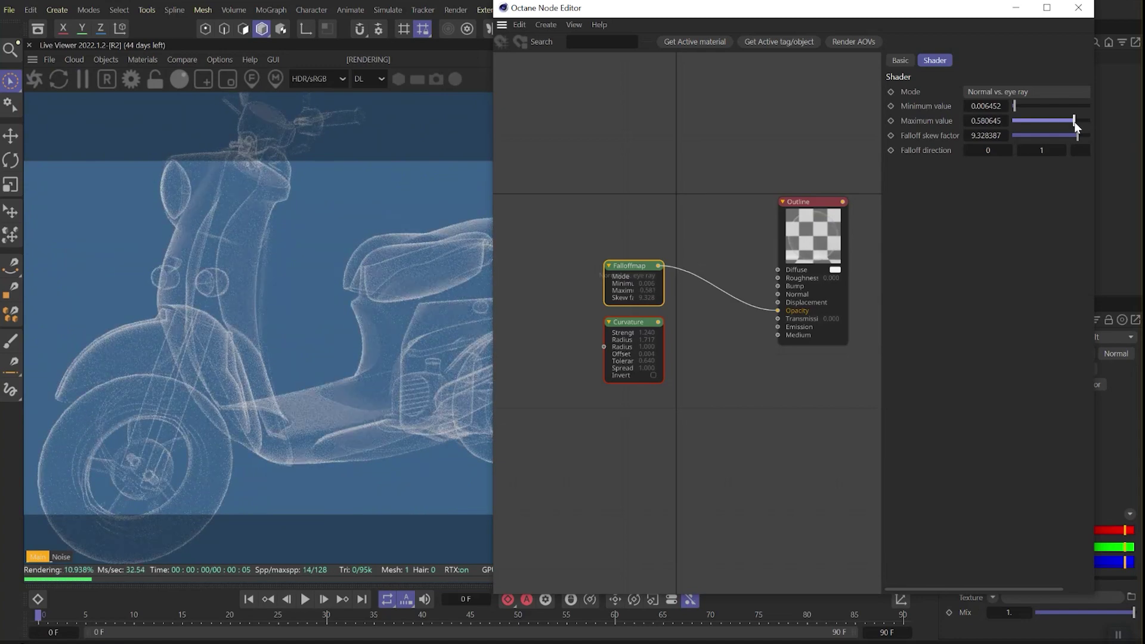
# - Insert a Gradient node between the Falloff node and Opacity, and sharpen its ramp by moving the black and white knots close together
pyautogui.moveTo(527, 300)
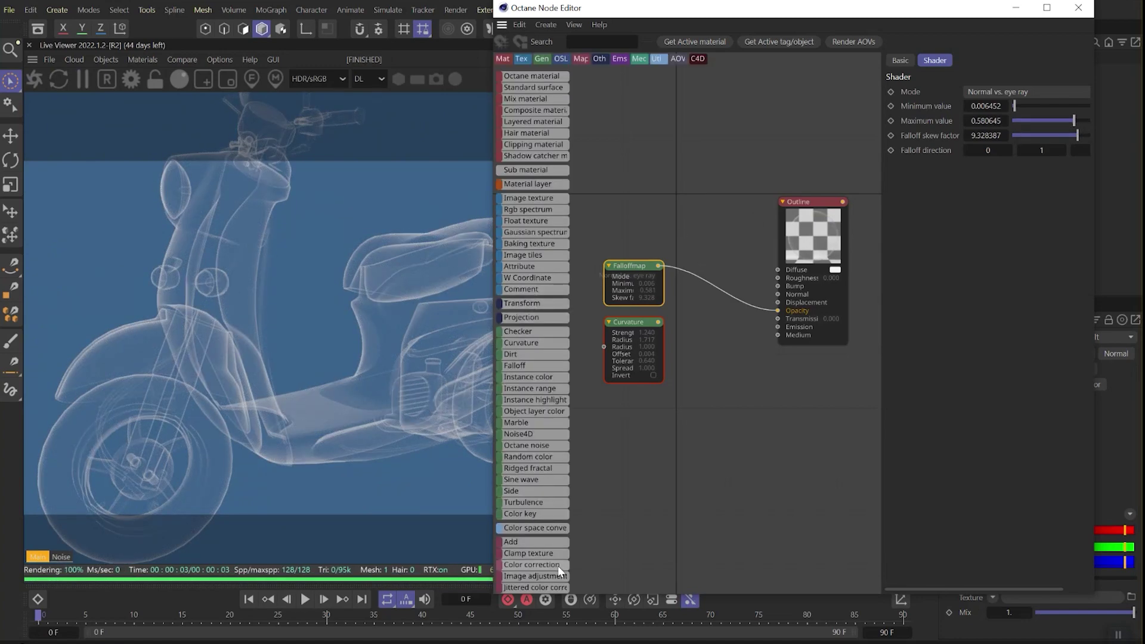
pyautogui.press('space')
pyautogui.write('GRA')
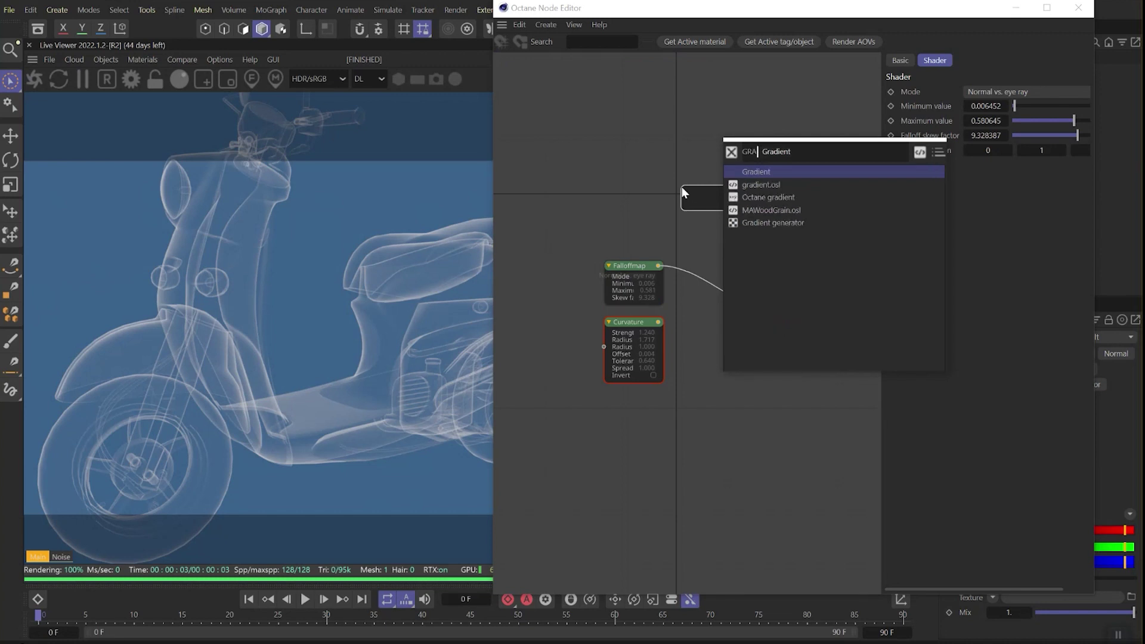
pyautogui.click(773, 197)
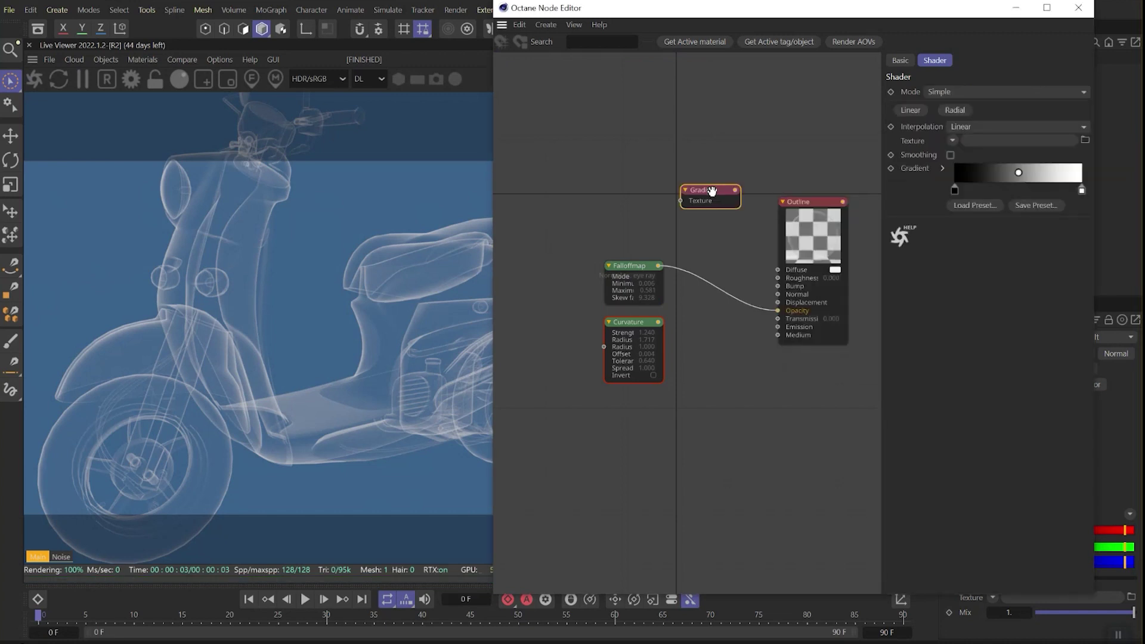
pyautogui.moveTo(711, 192); pyautogui.dragTo(716, 288)
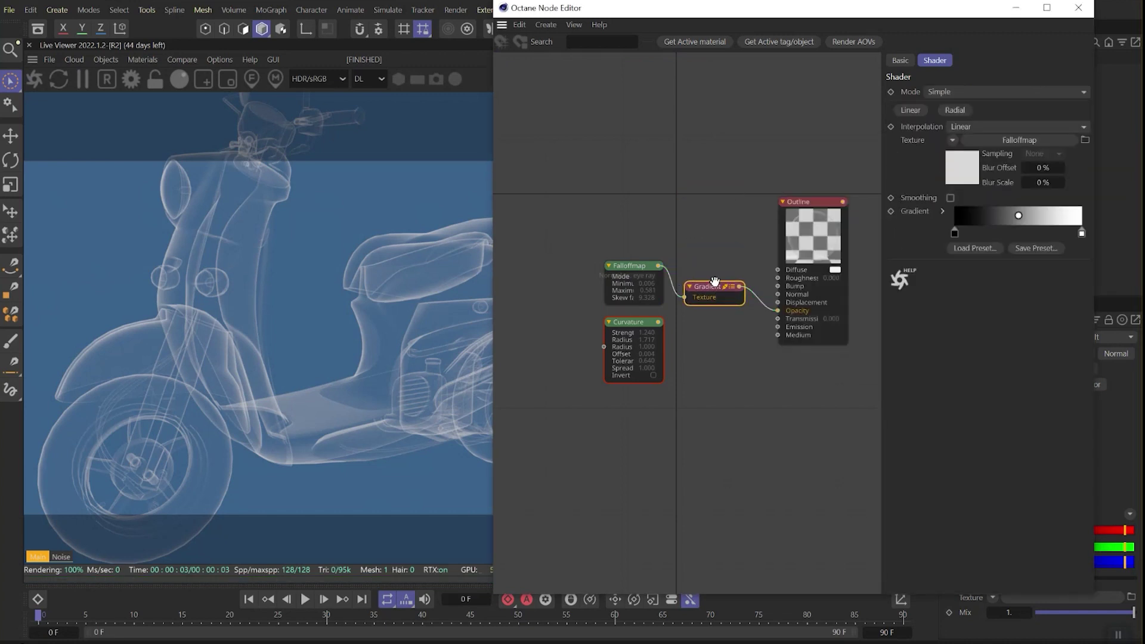
pyautogui.moveTo(955, 232); pyautogui.dragTo(968, 232)
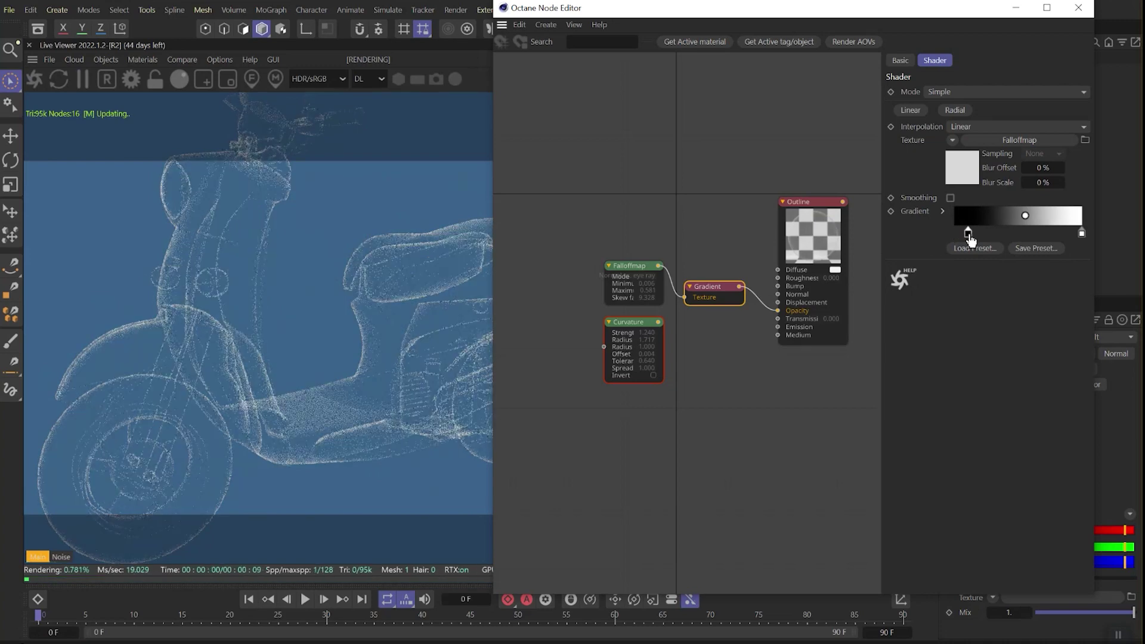
pyautogui.moveTo(1082, 233); pyautogui.dragTo(968, 241)
# - Insert an Add node between the Gradient and Opacity, and connect the Curvature node to its Texture2 input
pyautogui.moveTo(802, 205); pyautogui.dragTo(837, 205)
pyautogui.moveTo(778, 226); pyautogui.dragTo(718, 215, button='middle')
pyautogui.moveTo(528, 335)
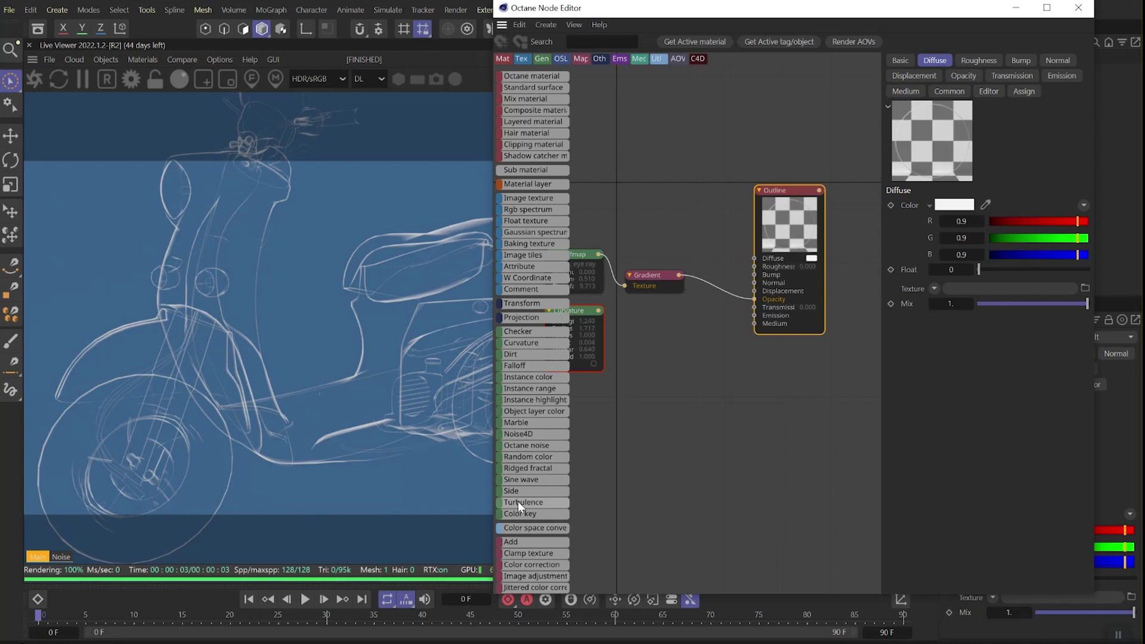
pyautogui.moveTo(715, 292); pyautogui.dragTo(717, 296)
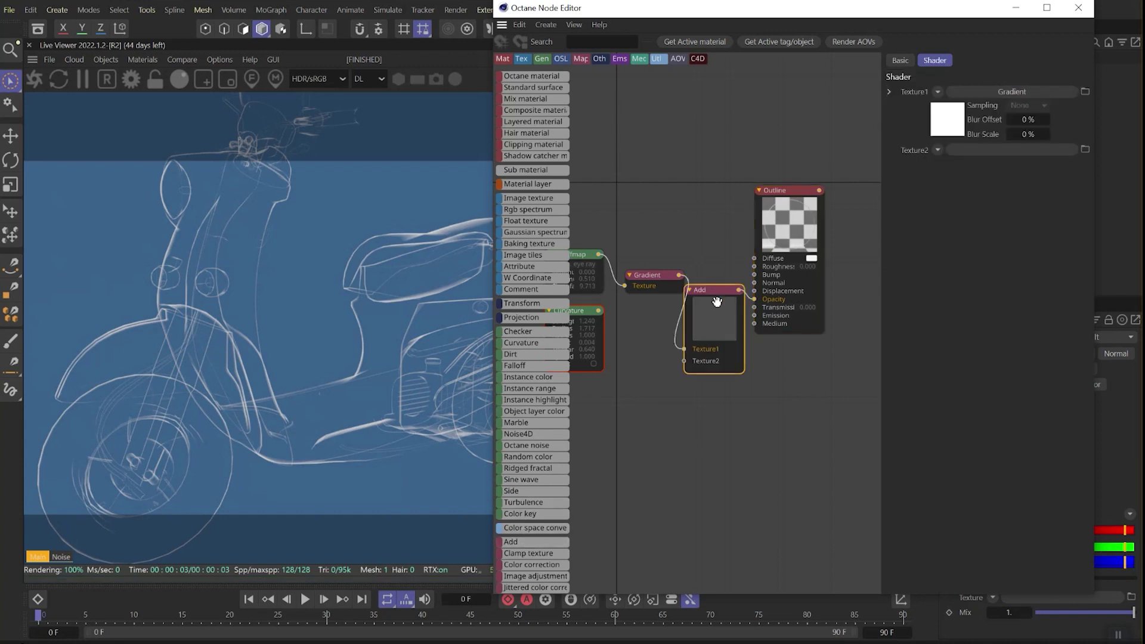
pyautogui.moveTo(685, 365); pyautogui.dragTo(684, 361)
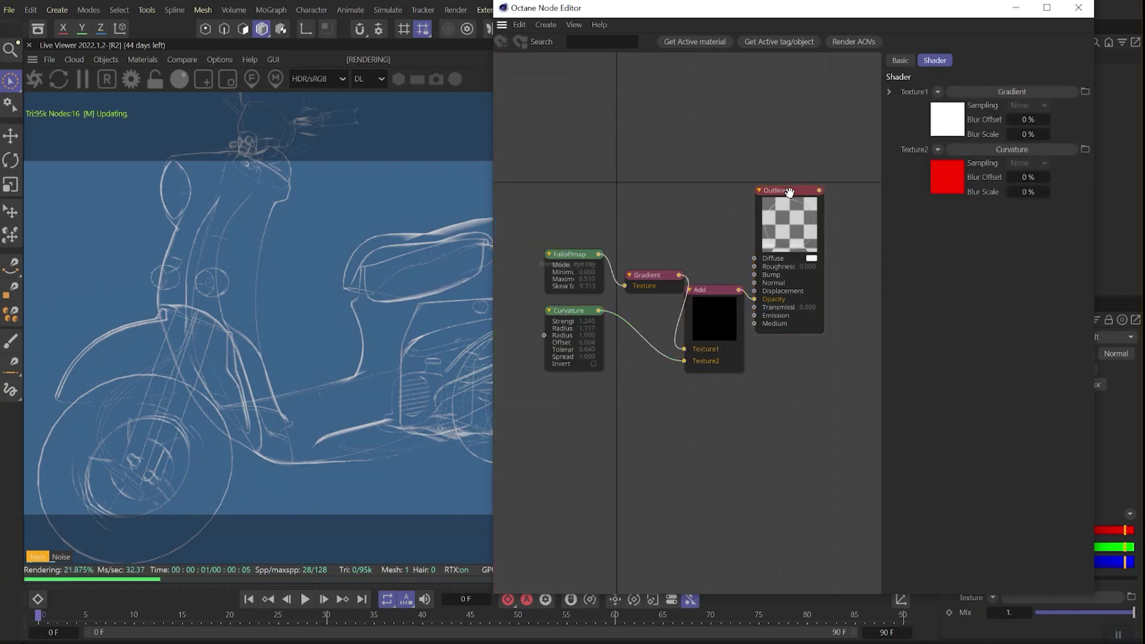
# - Insert a Marble node between the Add node and the material's Opacity, with Add feeding the Marble's Power input
pyautogui.moveTo(790, 191); pyautogui.dragTo(836, 189)
pyautogui.moveTo(718, 289); pyautogui.dragTo(742, 270)
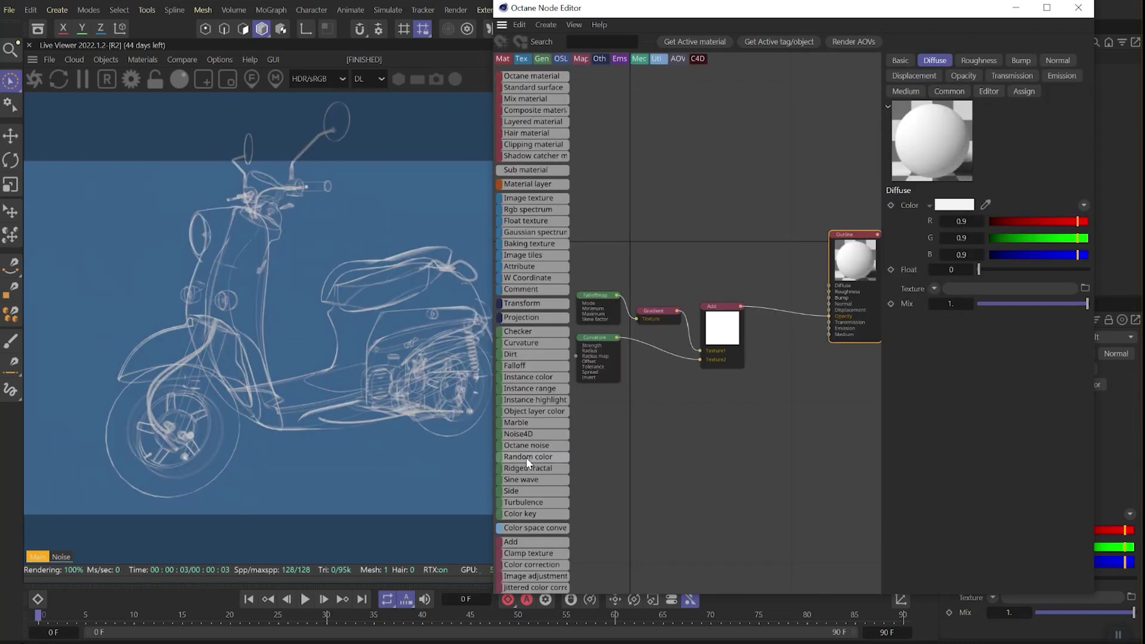
pyautogui.moveTo(521, 423); pyautogui.dragTo(774, 387)
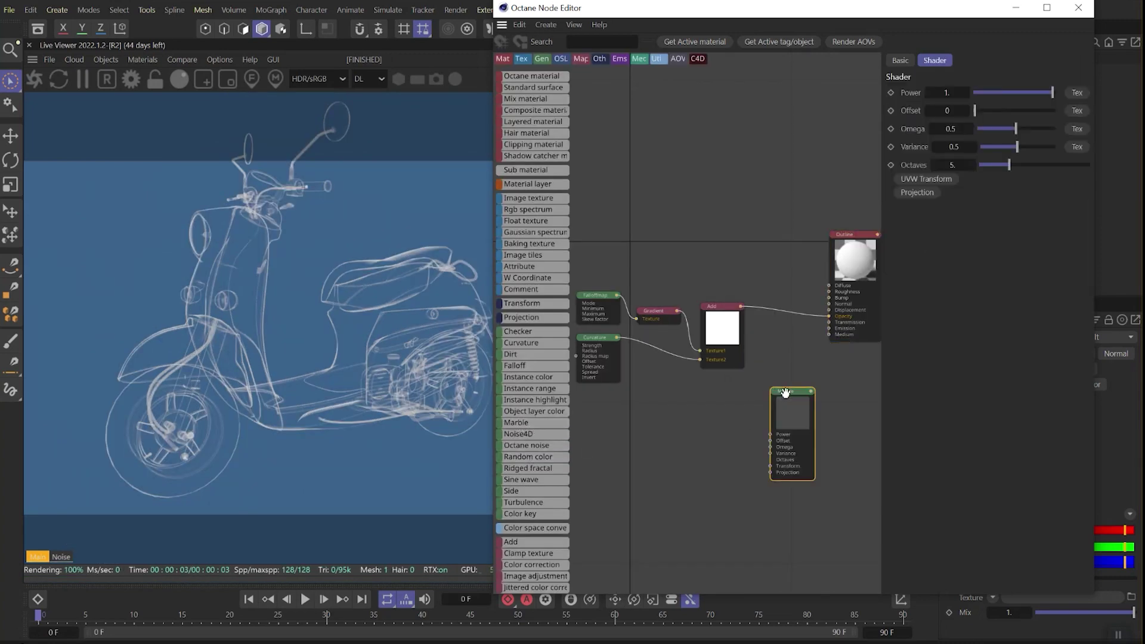
pyautogui.moveTo(737, 325); pyautogui.dragTo(730, 295)
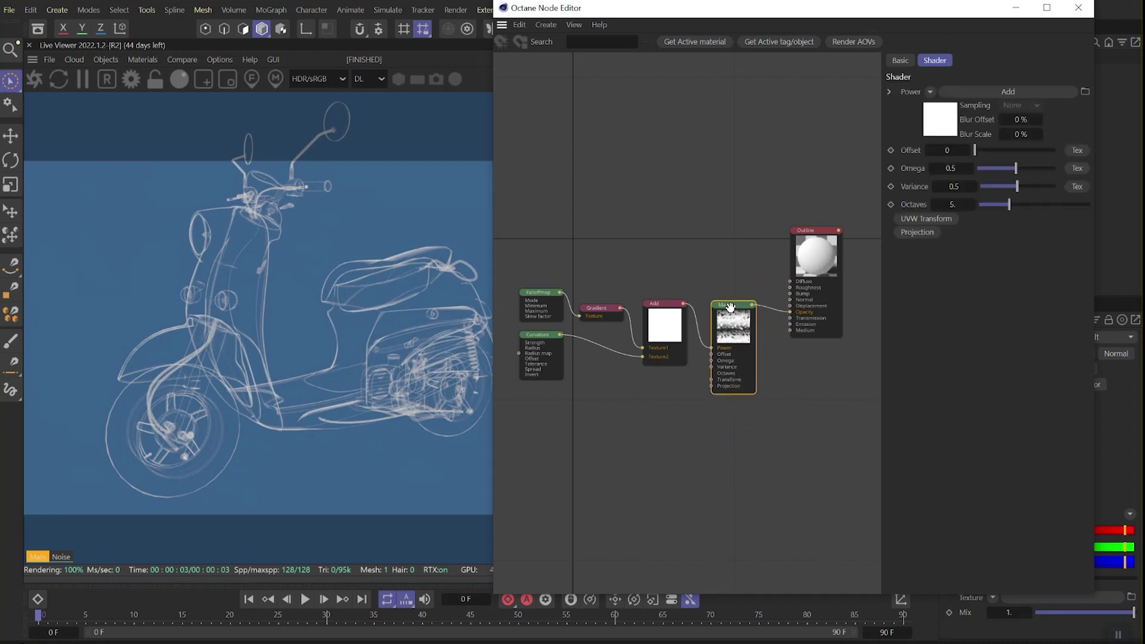
pyautogui.scroll(1, 737, 360)
# - Create a Transform node connected to the Marble's Transform input and place it beside the Marble node
pyautogui.moveTo(737, 361); pyautogui.dragTo(710, 387)
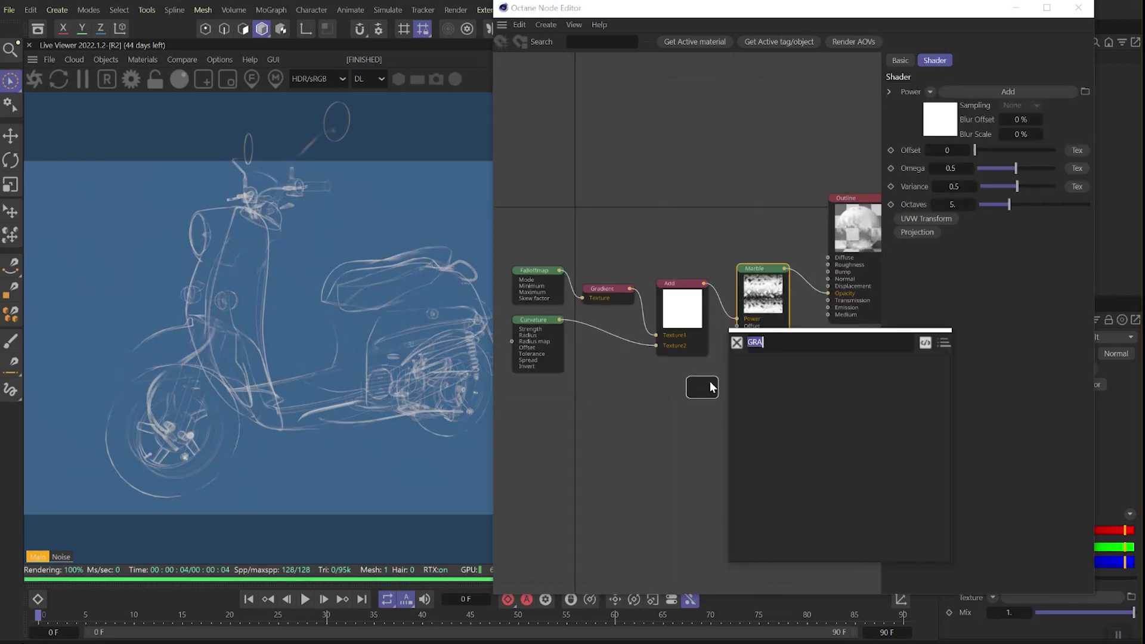
pyautogui.press('BackSpace')
pyautogui.click(753, 362)
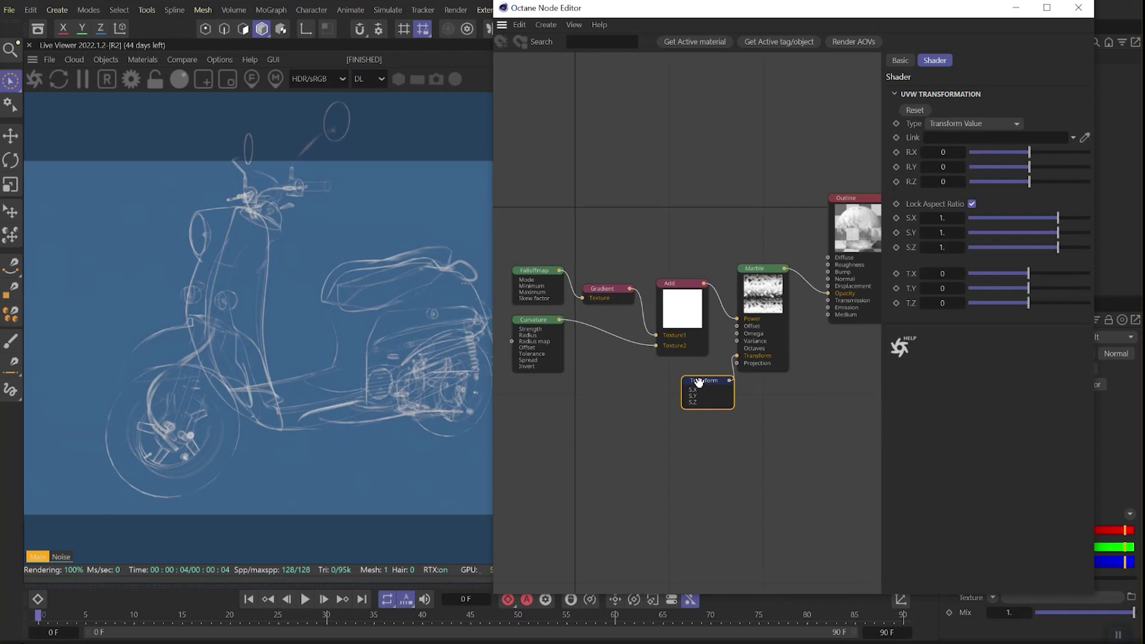
pyautogui.moveTo(698, 381); pyautogui.dragTo(669, 378)
# - Connect a Texture Projection node to the Marble's Projection input and set its projection type to Distorted mesh UV
pyautogui.moveTo(738, 364); pyautogui.dragTo(686, 429)
pyautogui.click(781, 403)
pyautogui.click(988, 89)
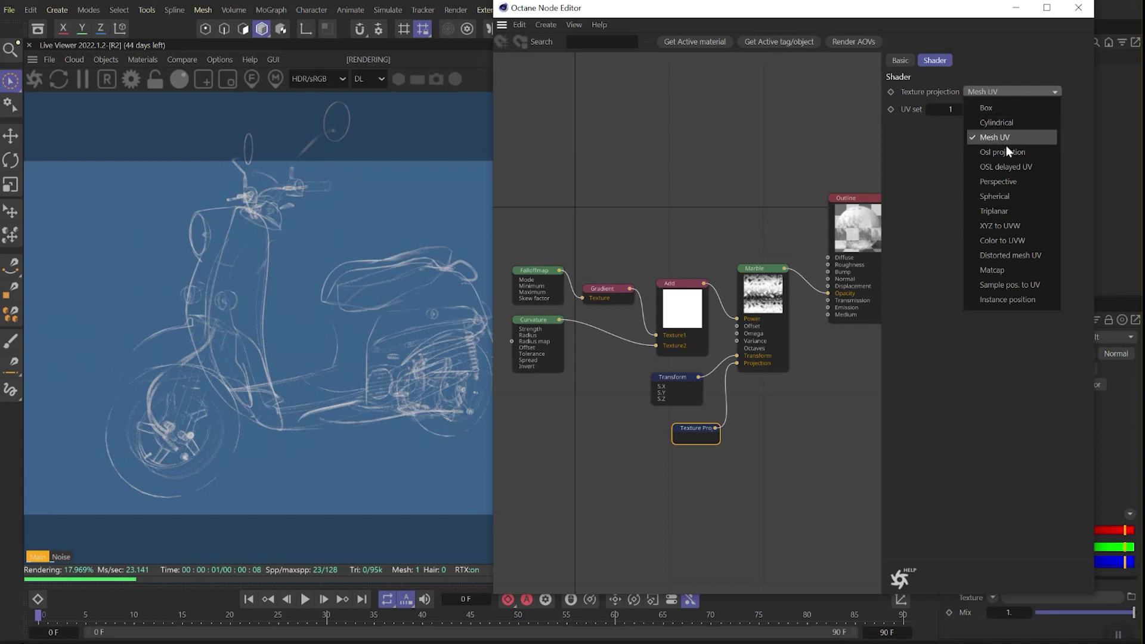
pyautogui.click(1005, 255)
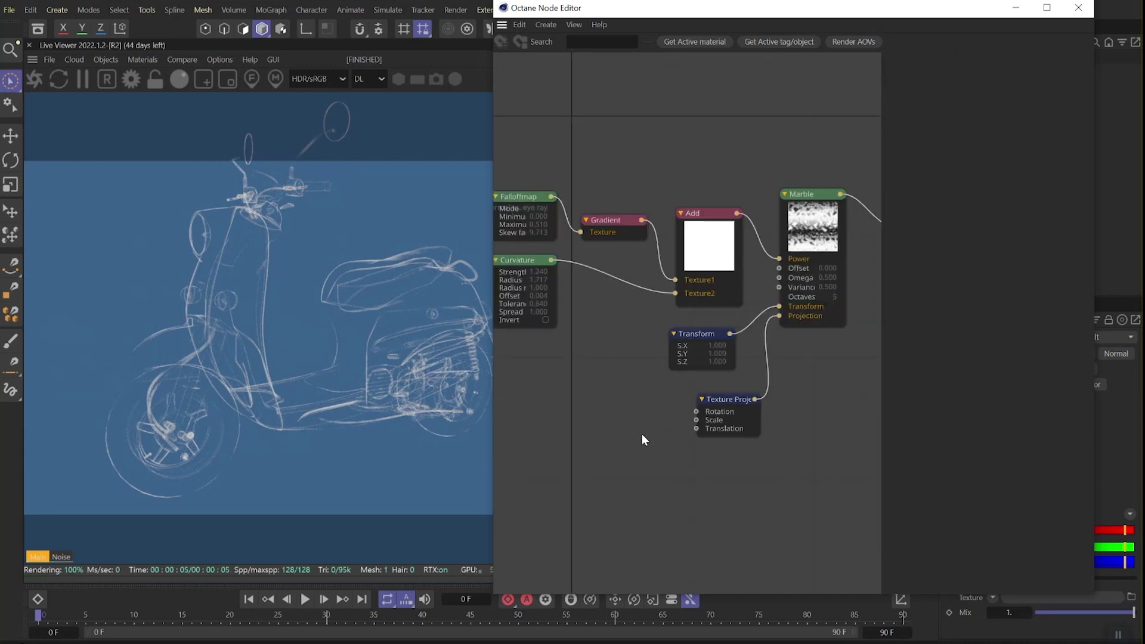
# - Add a Moire mosaic node and connect it to the Texture Projection's Rotation, Scale and Translation inputs
pyautogui.press('space')
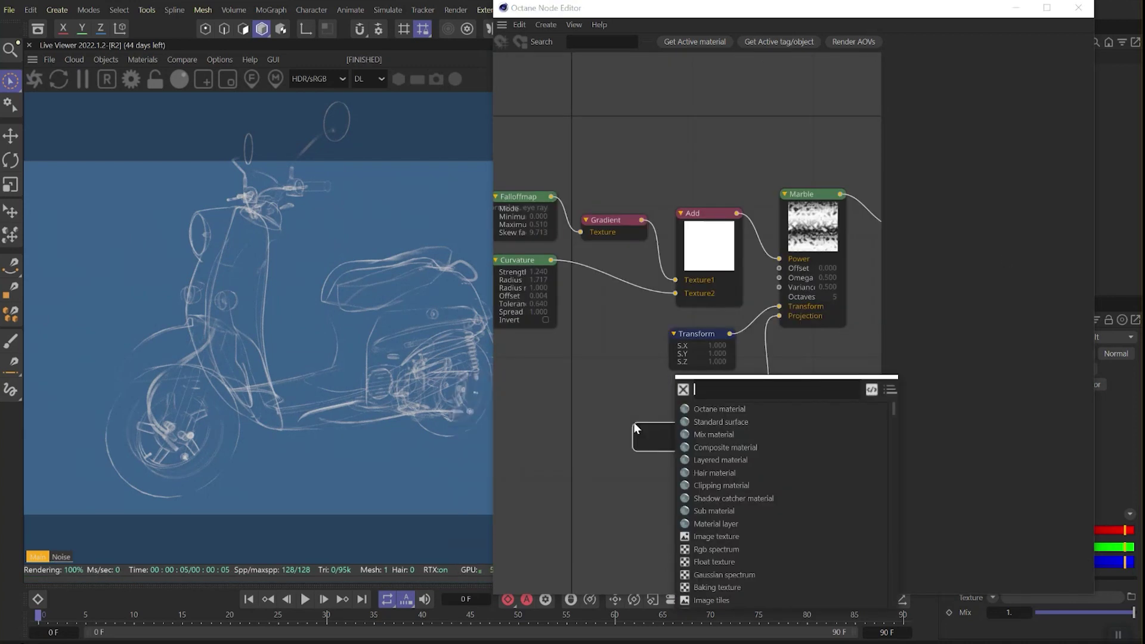
pyautogui.write('MOi')
pyautogui.click(709, 409)
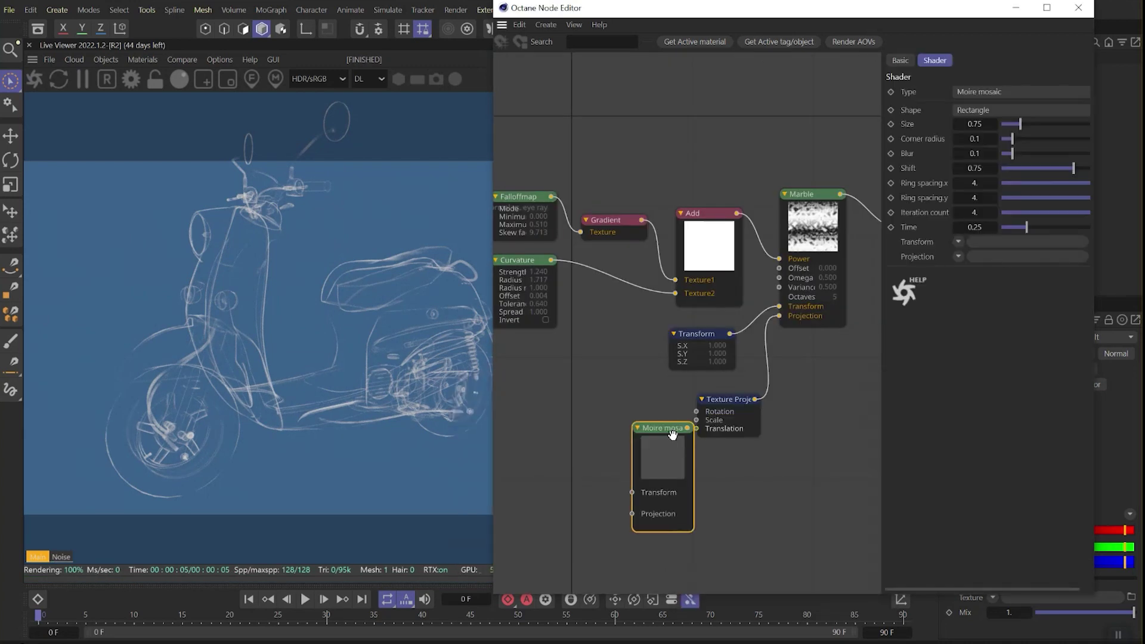
pyautogui.moveTo(656, 432); pyautogui.dragTo(601, 444)
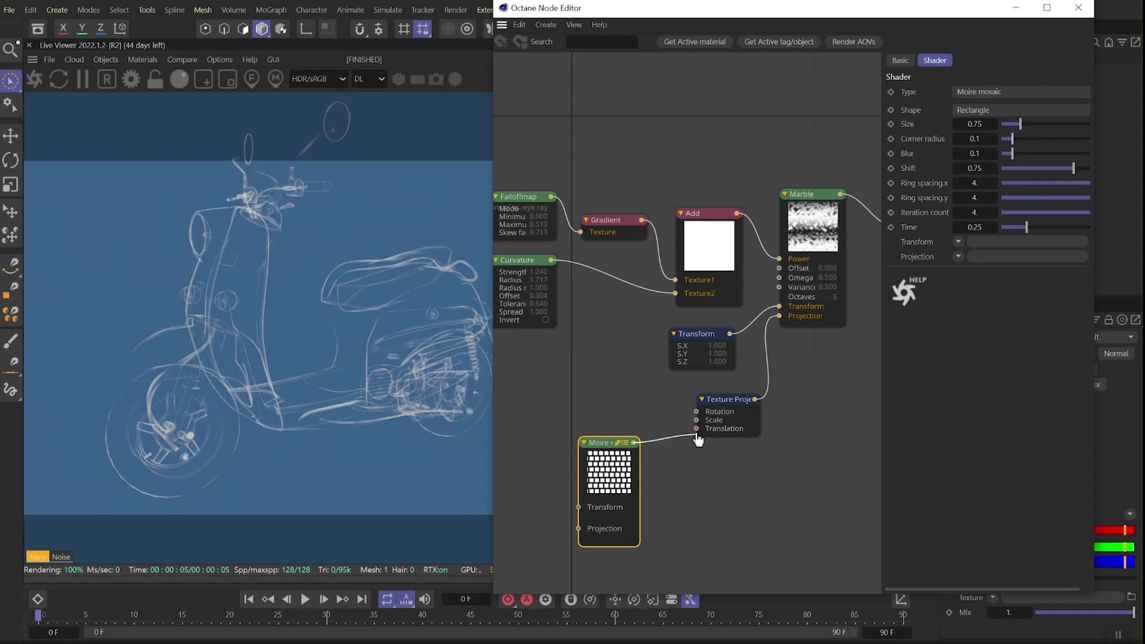
pyautogui.moveTo(700, 436); pyautogui.dragTo(698, 421)
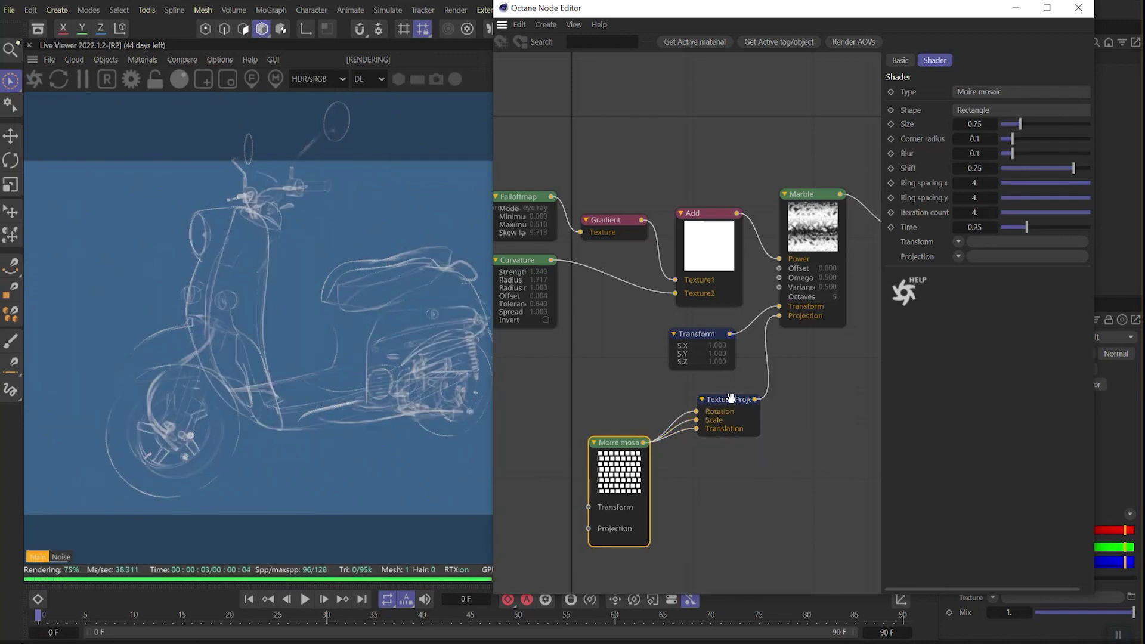
# - Adjust the Texture Projection's X translation range and set the Transform node's locked scale to about 0.07
pyautogui.click(731, 398)
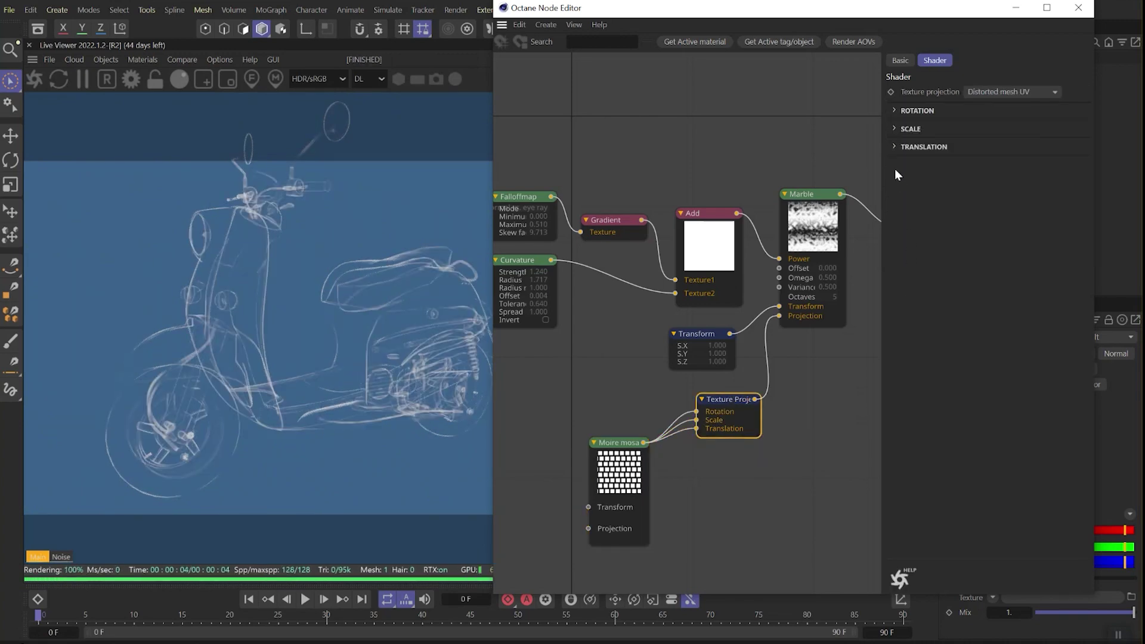
pyautogui.click(913, 147)
pyautogui.scroll(5, 307, 330)
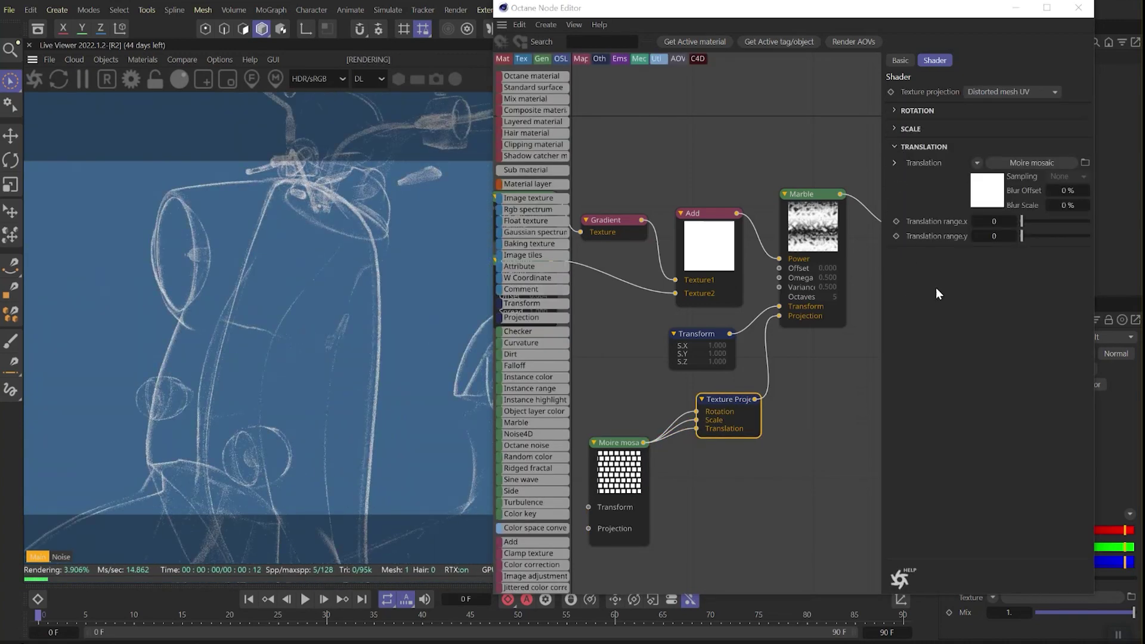
pyautogui.moveTo(1030, 219)
pyautogui.mouseDown()
pyautogui.moveTo(1048, 226)
pyautogui.moveTo(1041, 236)
pyautogui.moveTo(1047, 218)
pyautogui.moveTo(1025, 223)
pyautogui.mouseUp()
pyautogui.click(699, 334)
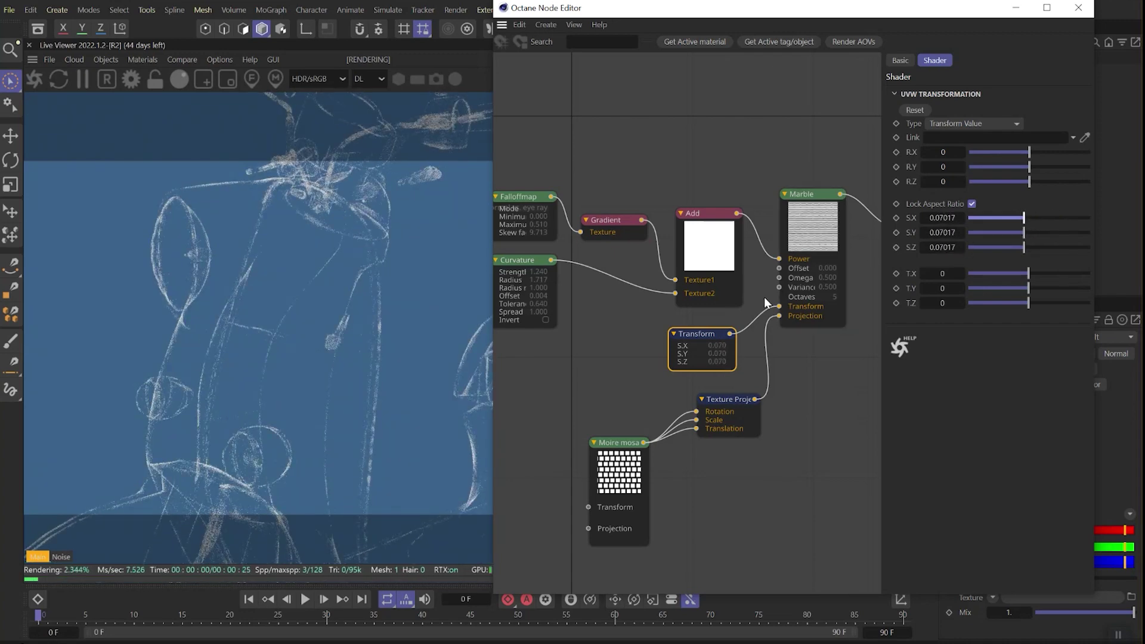
# - Set the Marble node's offset to about 0.293, omega to about 0.4 and variance to about 0.79
pyautogui.click(811, 286)
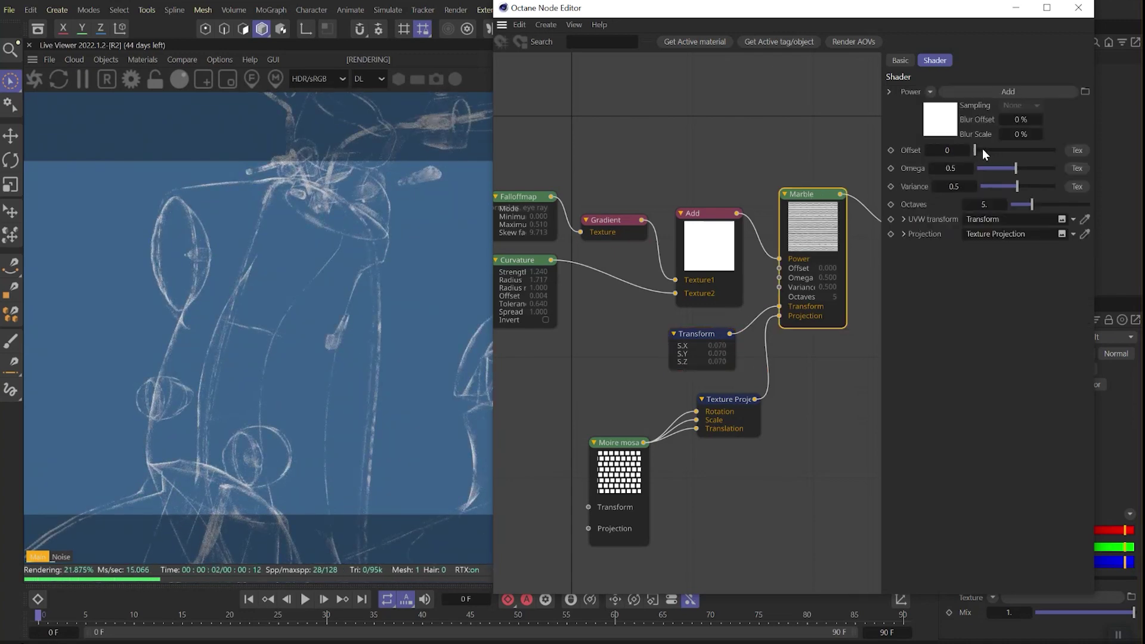
pyautogui.moveTo(982, 150); pyautogui.dragTo(997, 151)
pyautogui.click(1008, 168)
pyautogui.moveTo(1018, 187); pyautogui.dragTo(1038, 190)
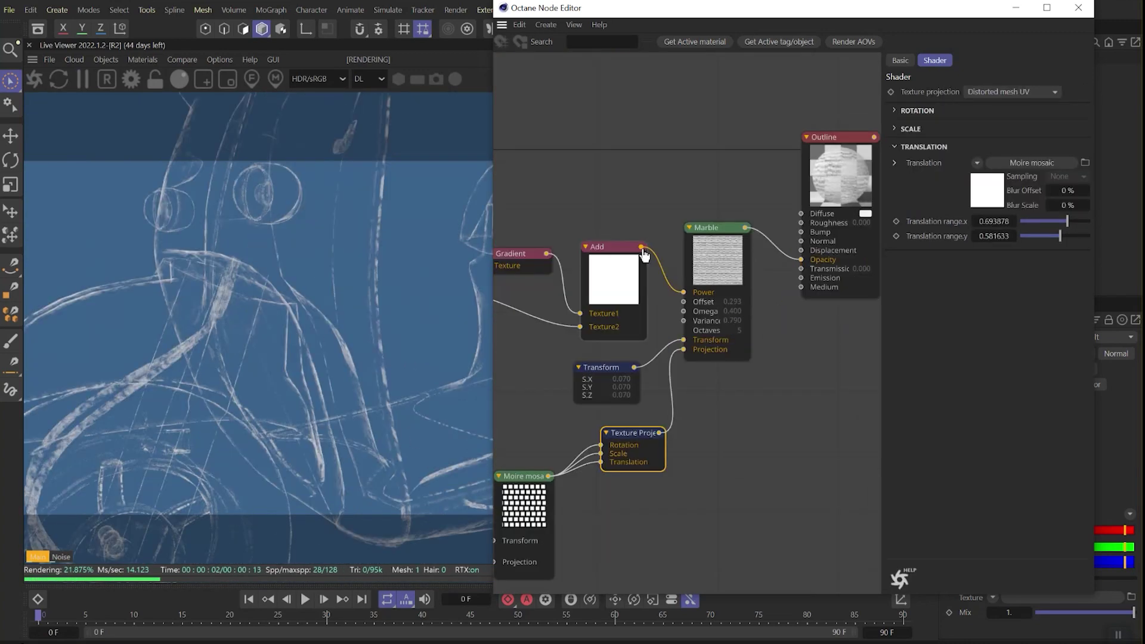
# - Store the current render and A/B compare it with the Add node wired directly into Opacity, bypassing the Marble
pyautogui.moveTo(618, 2); pyautogui.dragTo(715, 11)
pyautogui.click(182, 60)
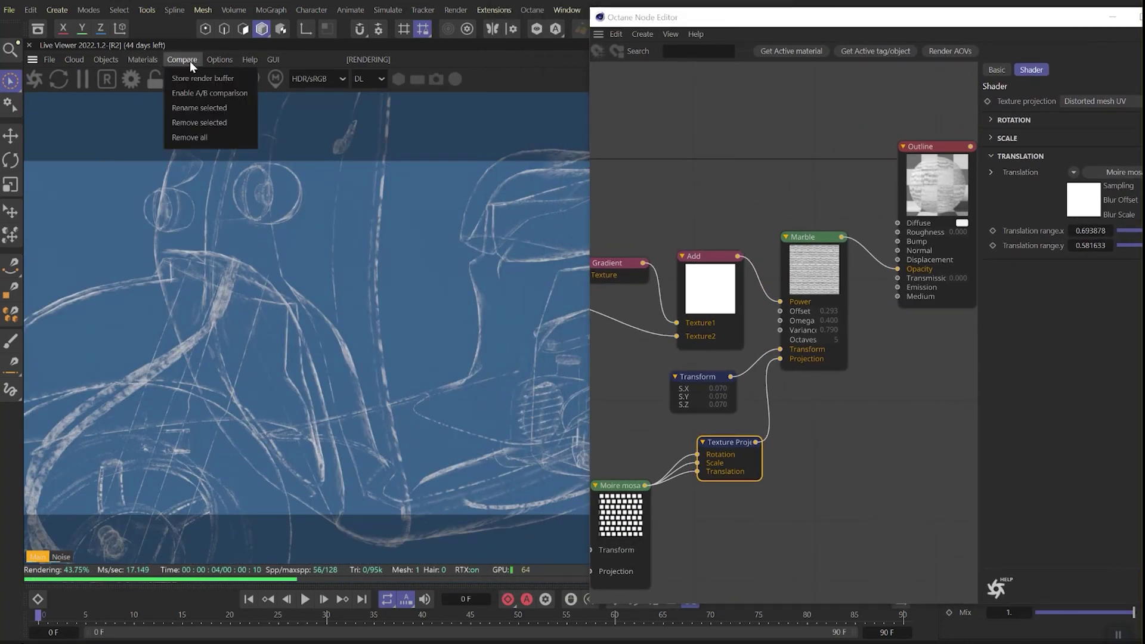
pyautogui.click(196, 78)
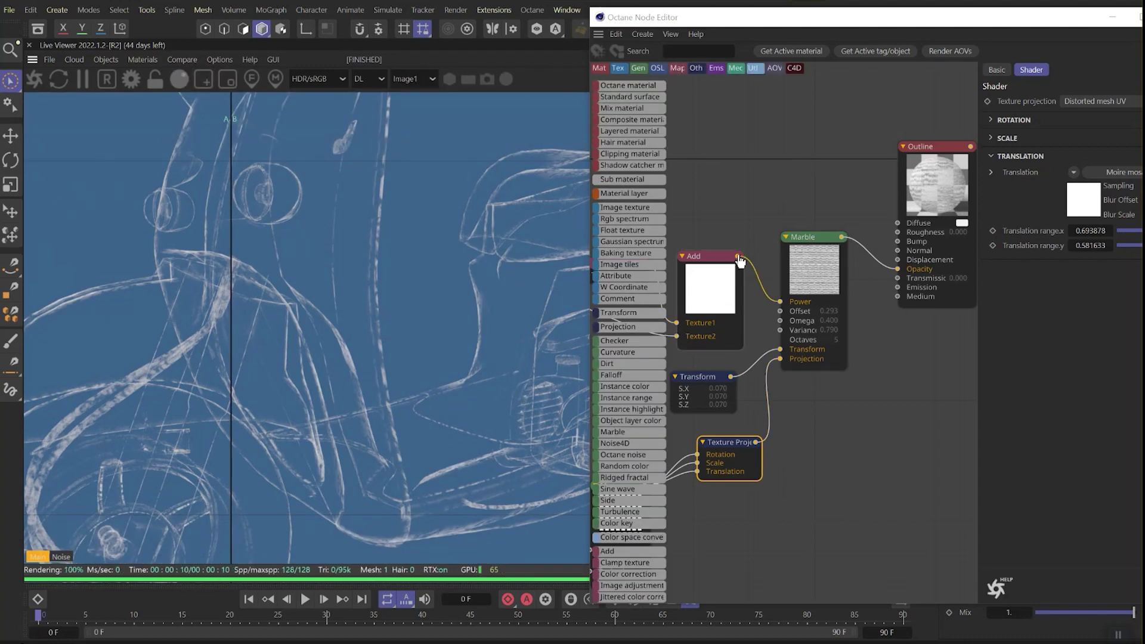
pyautogui.moveTo(739, 257); pyautogui.dragTo(897, 269)
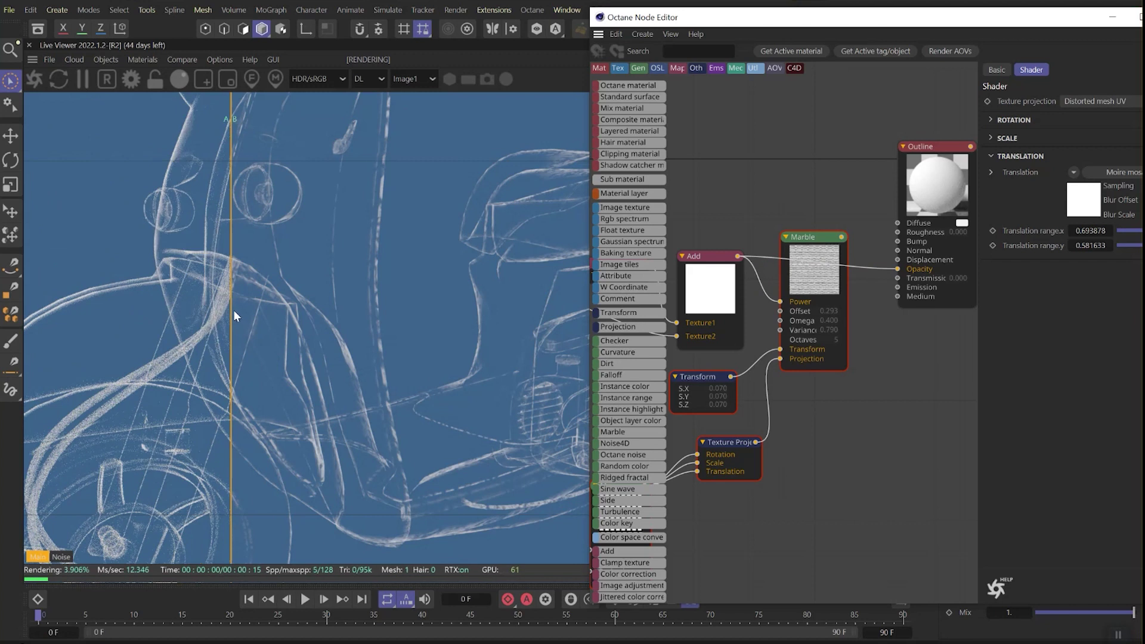
pyautogui.moveTo(234, 315); pyautogui.dragTo(201, 284)
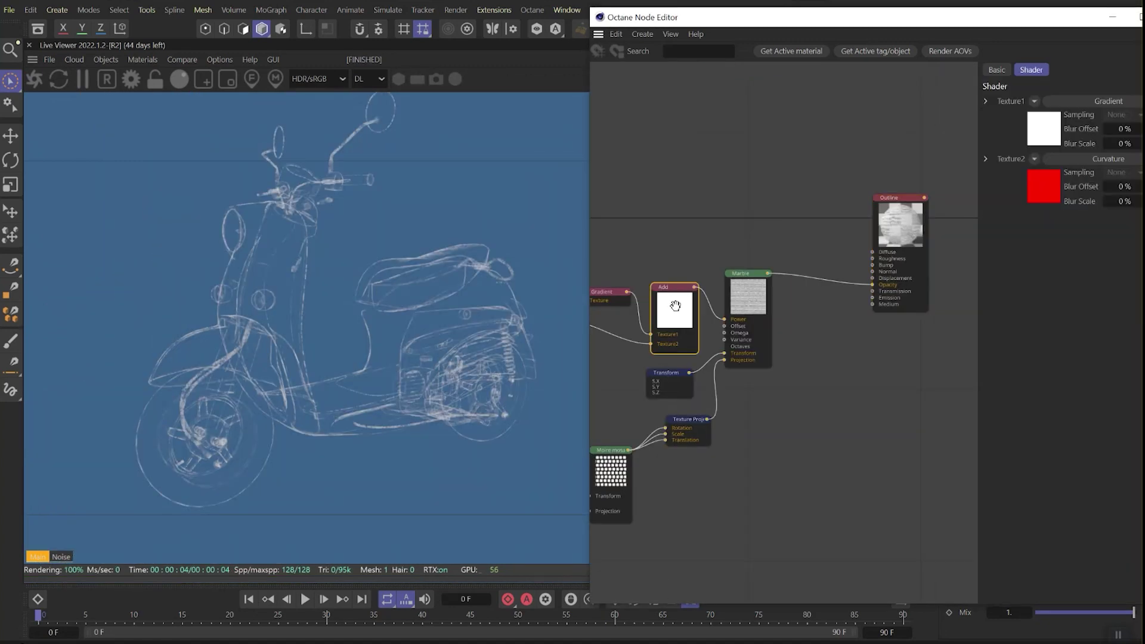
# - Insert a second Add node between the Marble and Opacity, with the Marble feeding its Texture1 input
pyautogui.rightClick(802, 217)
pyautogui.click(825, 246)
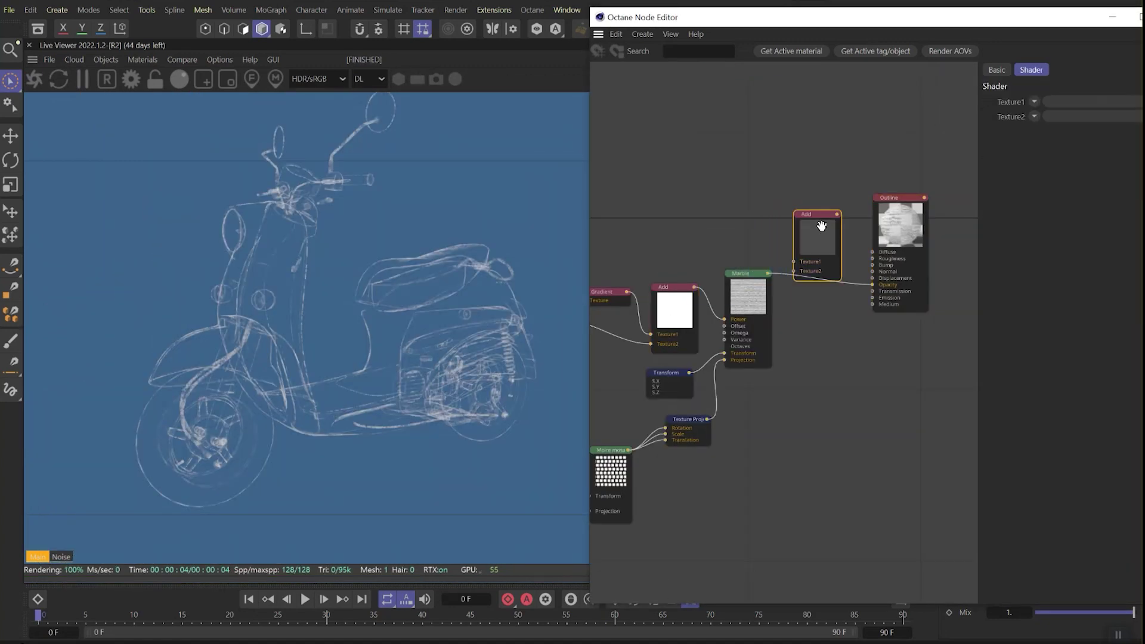
pyautogui.moveTo(825, 246); pyautogui.dragTo(826, 311)
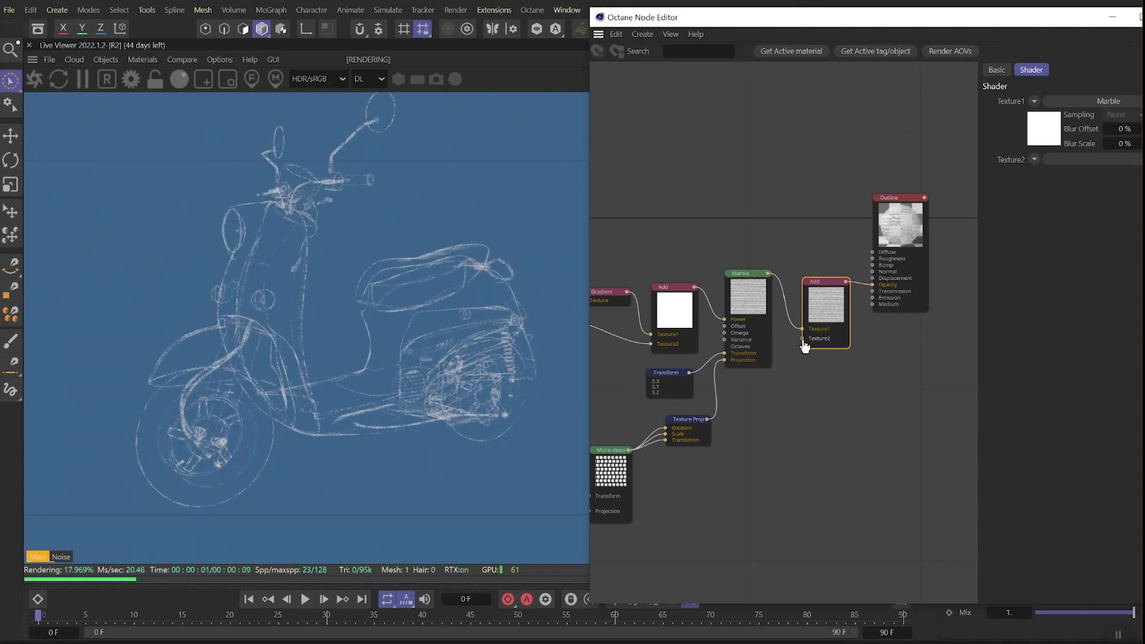
# - Connect a new Float texture node to the second Add node's Texture2 input and place it beneath the Marble
pyautogui.moveTo(804, 344); pyautogui.dragTo(785, 382)
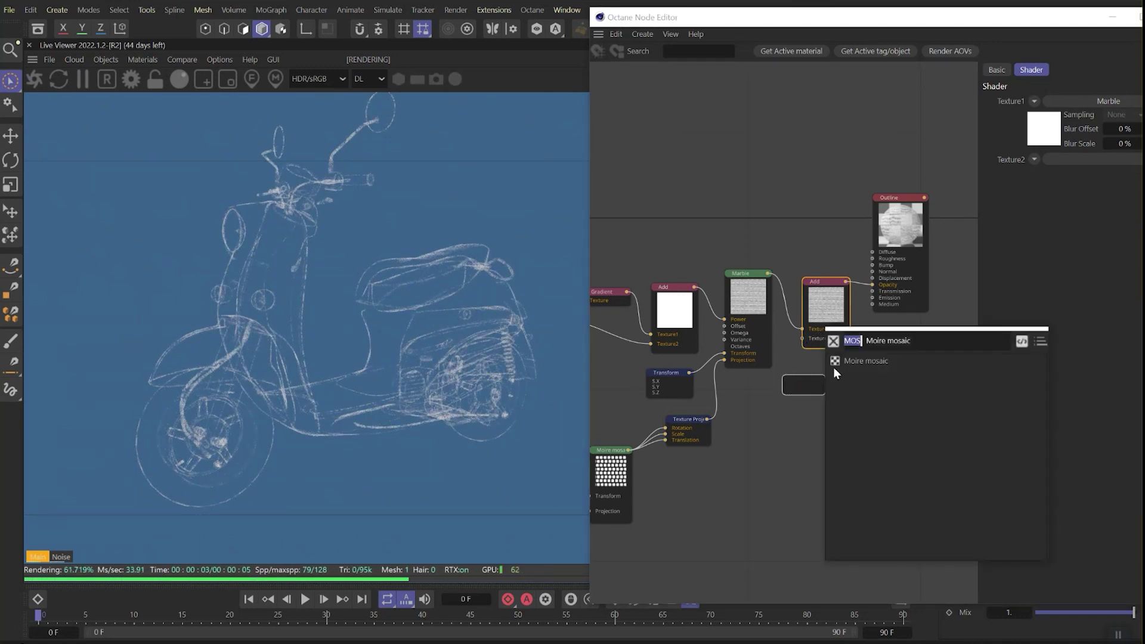
pyautogui.write('FLOA')
pyautogui.click(872, 373)
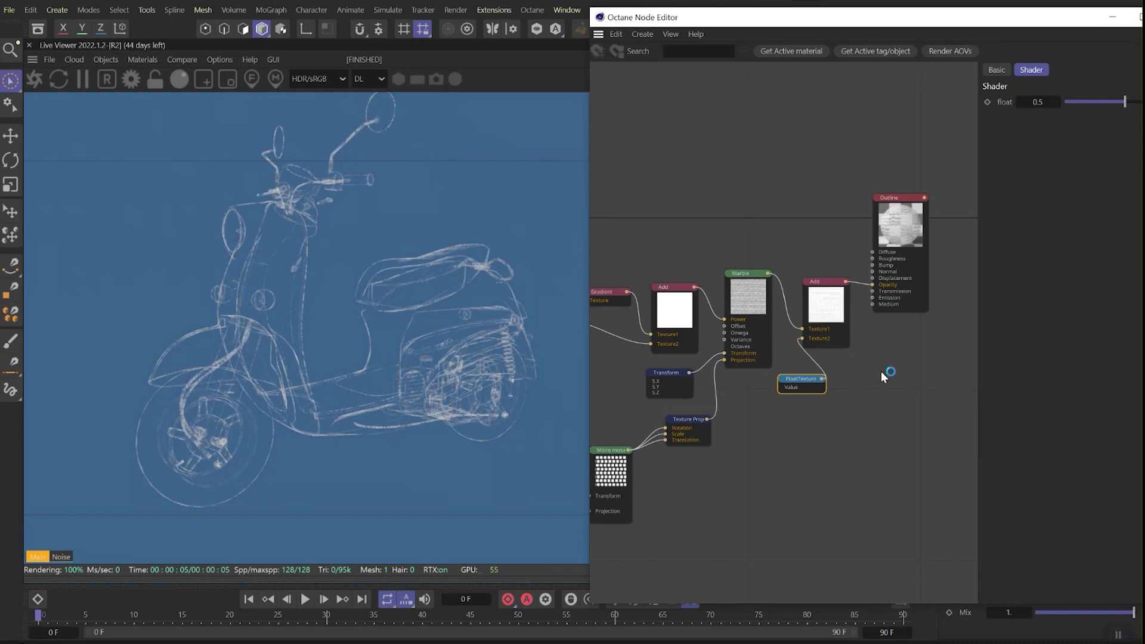
pyautogui.moveTo(799, 379); pyautogui.dragTo(770, 380)
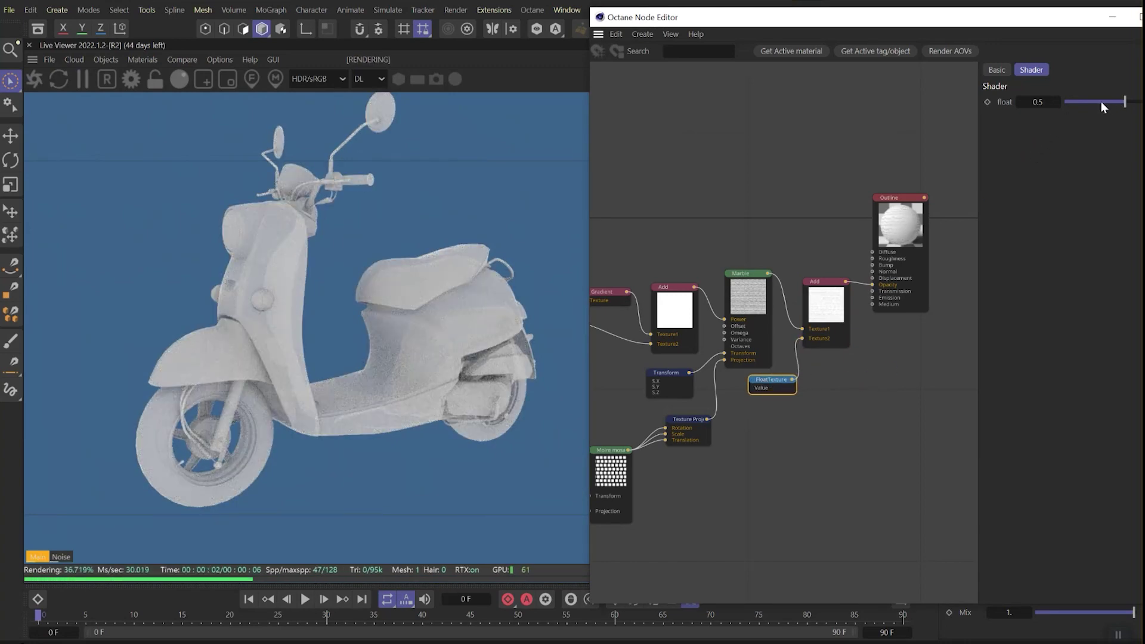
# - Set the Float texture's value to 0.015 to give the scooter's surfaces a faint fill
pyautogui.moveTo(1101, 106); pyautogui.dragTo(1069, 102)
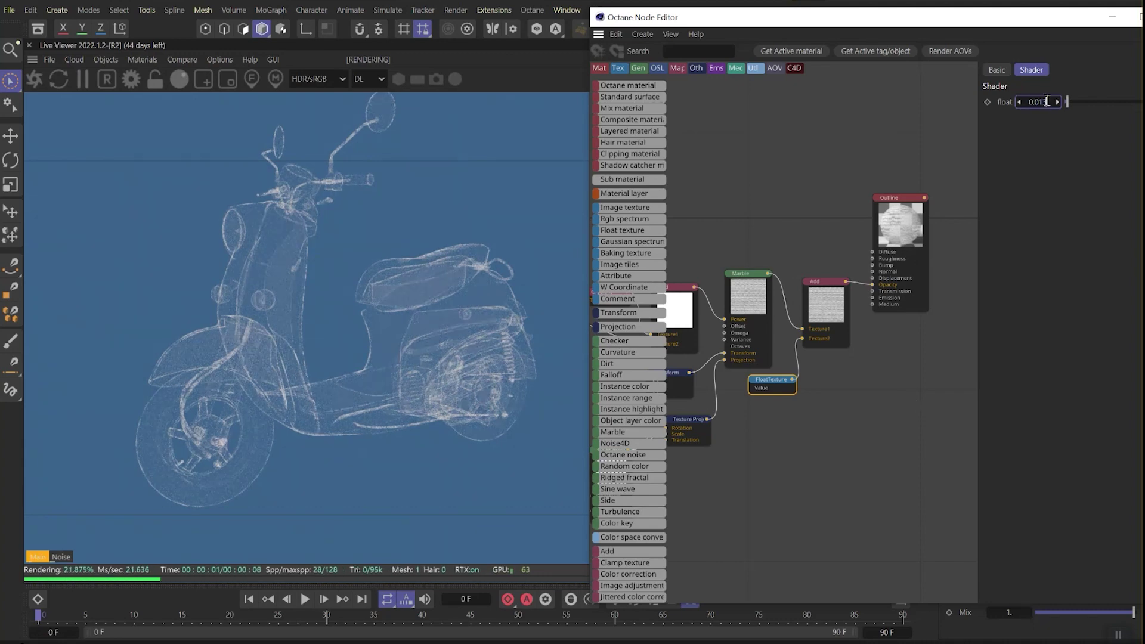
pyautogui.press('BackSpace')
pyautogui.write('5')
pyautogui.press('Return')
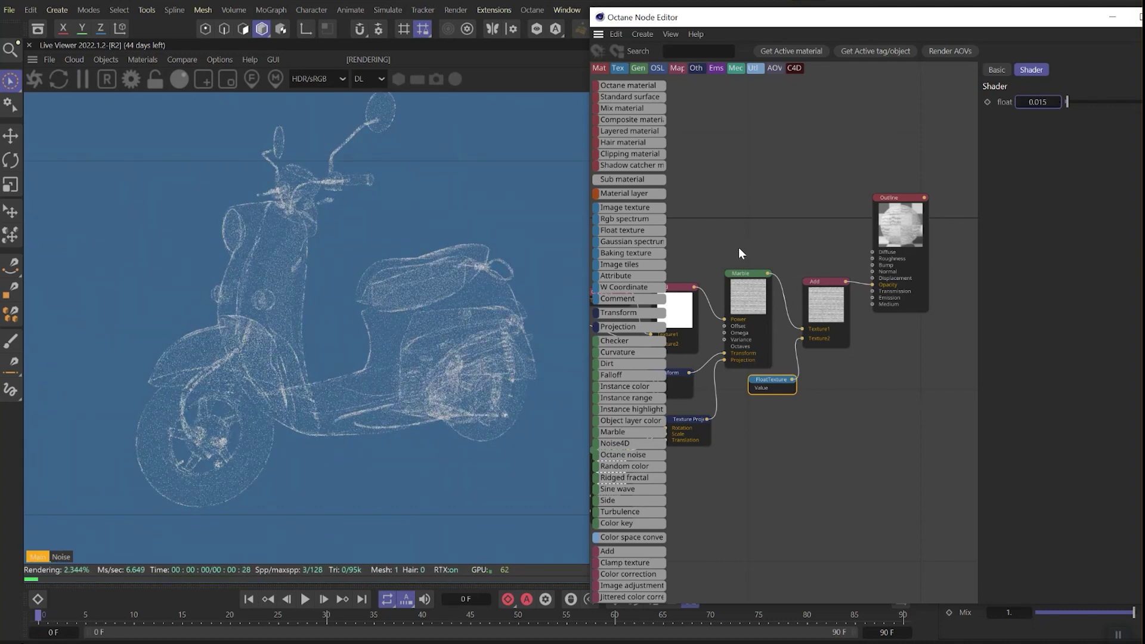
pyautogui.scroll(4, 338, 397)
pyautogui.scroll(-4, 352, 400)
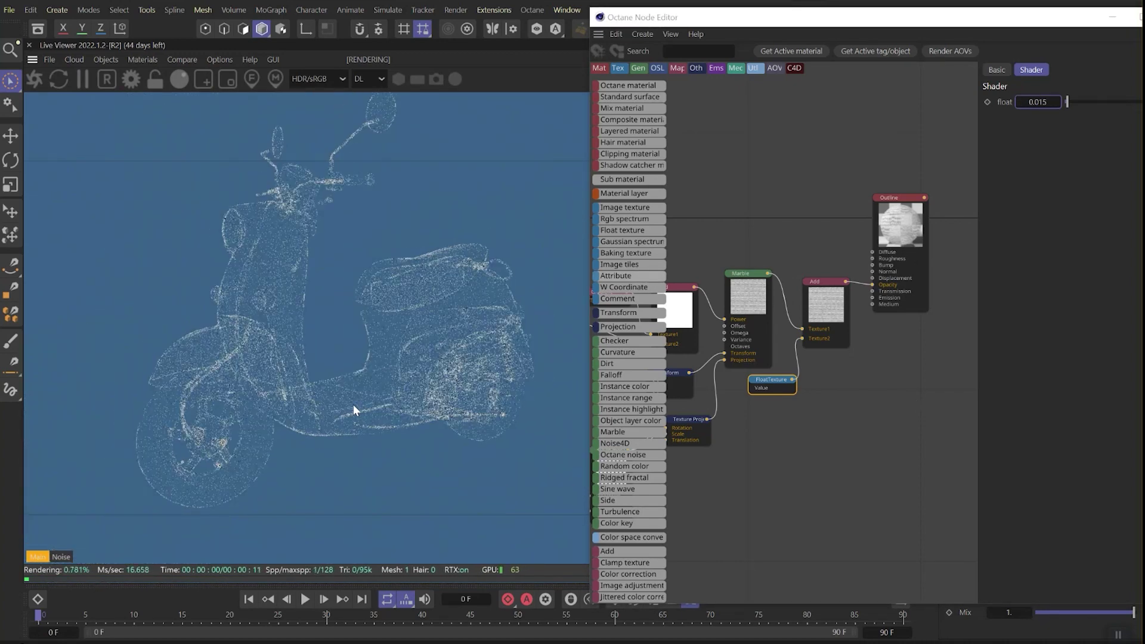
pyautogui.keyDown('alt'); pyautogui.moveTo(356, 403); pyautogui.dragTo(371, 389); pyautogui.keyUp('alt')
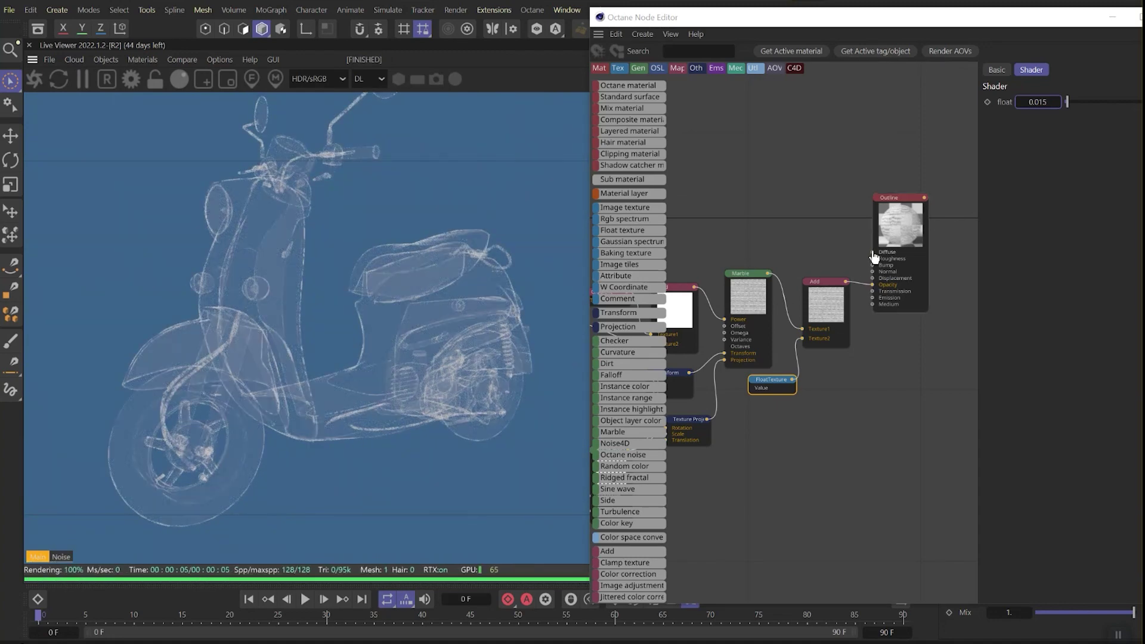
# - Connect an RGB spectrum node to the material's Diffuse input and tint it pale yellow, about R 246, G 249, B 228
pyautogui.moveTo(875, 257); pyautogui.dragTo(829, 233)
pyautogui.write('RG')
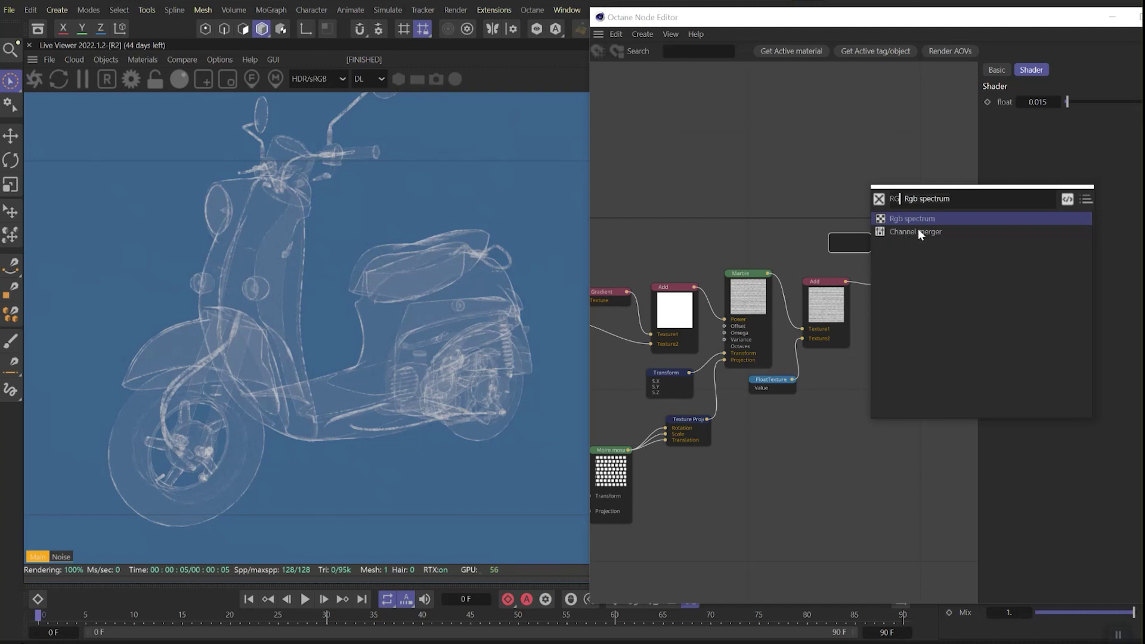
pyautogui.click(921, 218)
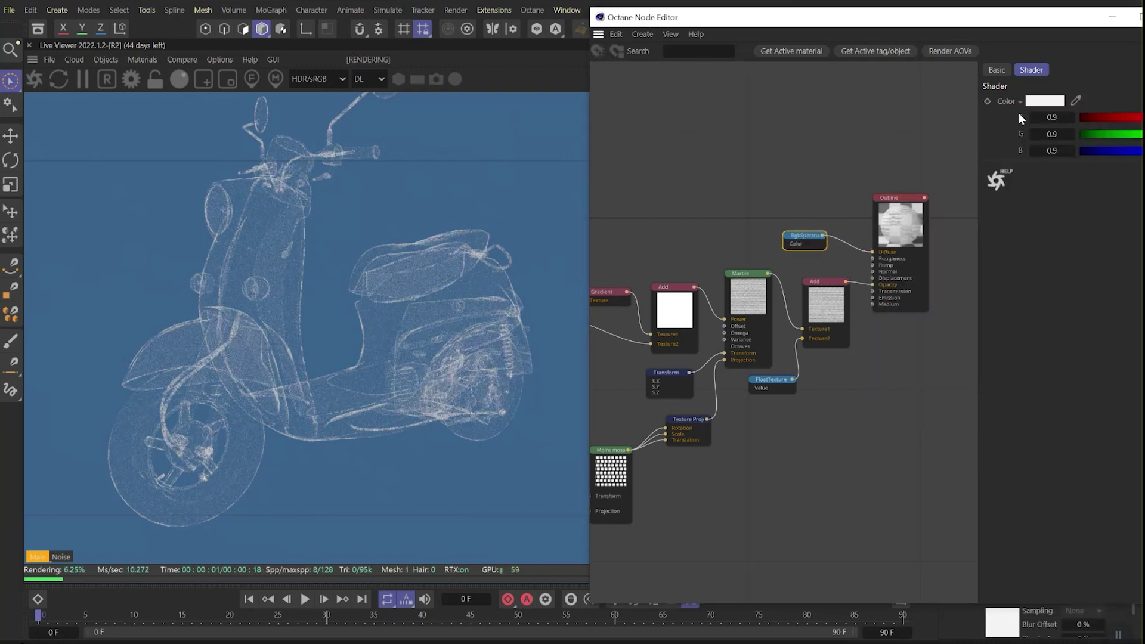
pyautogui.click(1045, 101)
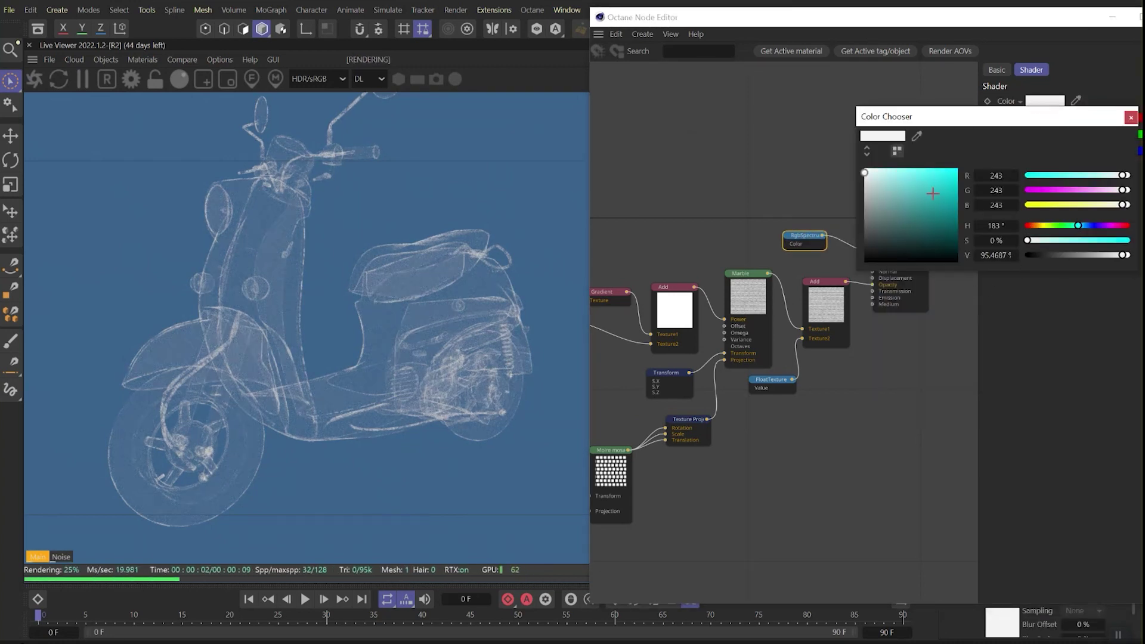
pyautogui.moveTo(1049, 229); pyautogui.dragTo(1052, 230)
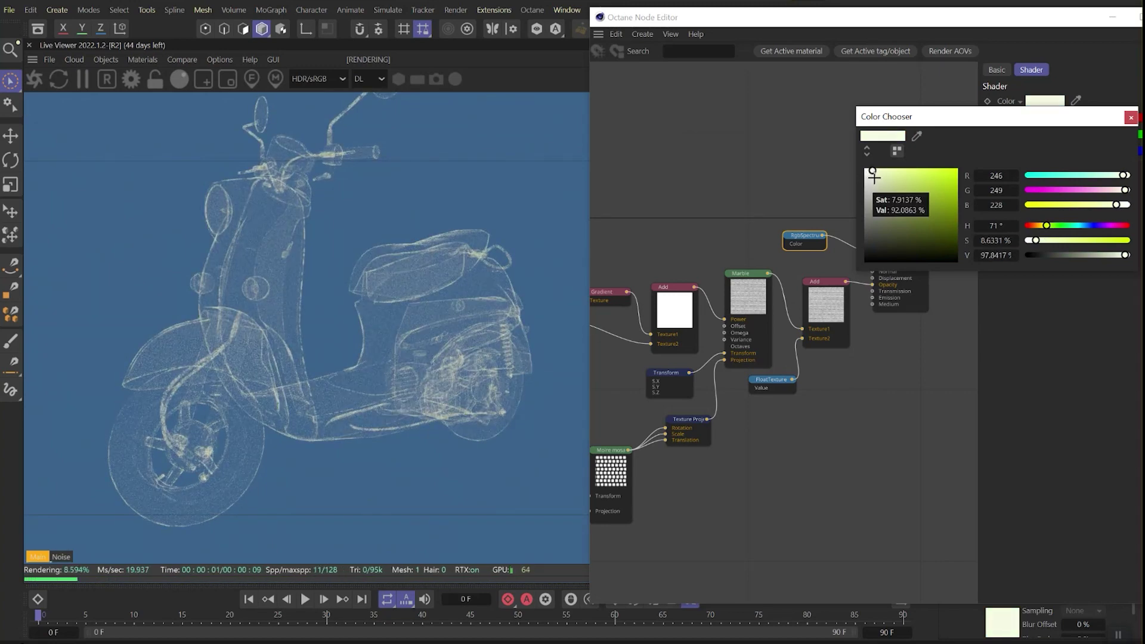
pyautogui.click(1131, 119)
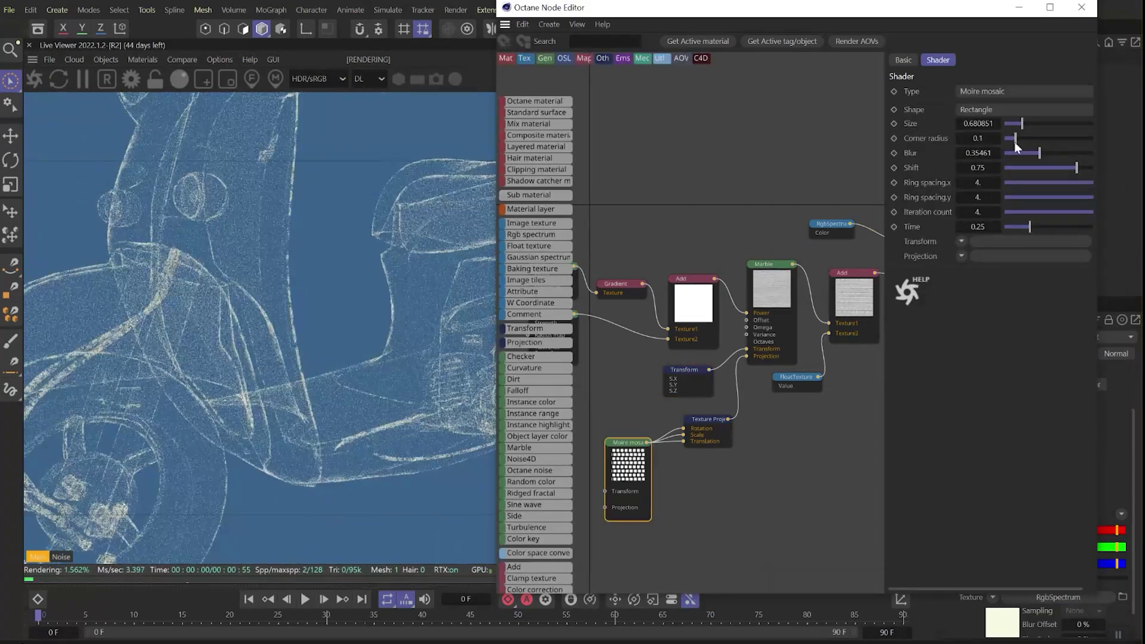
# - Set the Moire mosaic's blur to about 0.355 and increase its corner radius and time
pyautogui.moveTo(1014, 138); pyautogui.dragTo(1028, 138)
pyautogui.moveTo(1015, 152); pyautogui.dragTo(1039, 153)
pyautogui.moveTo(1030, 226); pyautogui.dragTo(1056, 226)
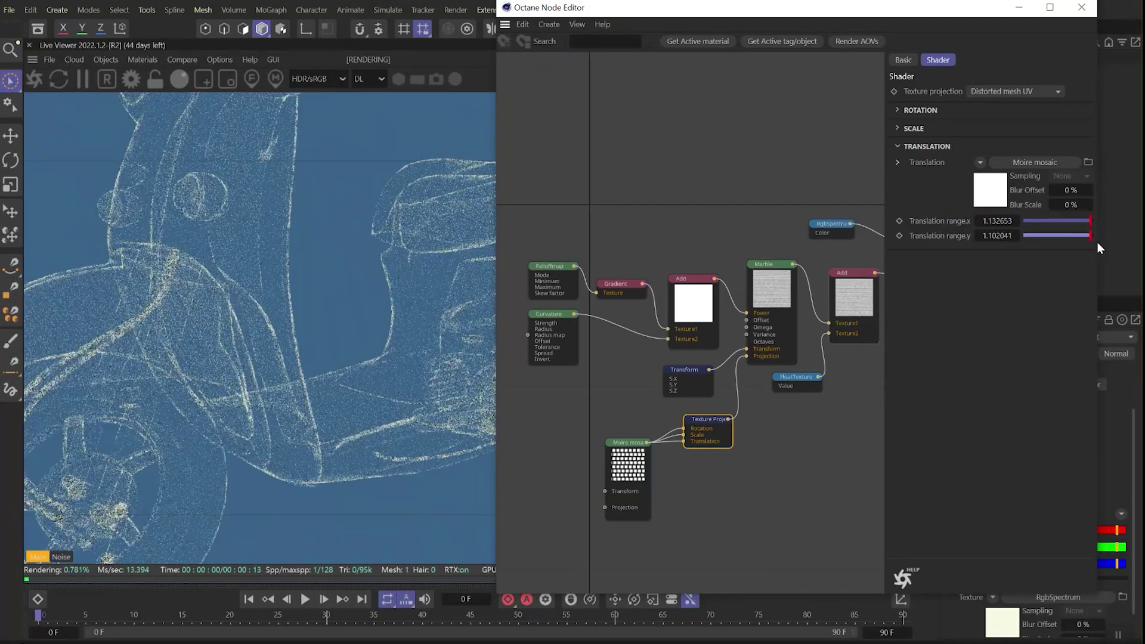
# - Retune the Curvature node to strength about 1.21, radius about 2.055 cm and tolerance about 0.56, keeping the offset about 0.004
pyautogui.click(796, 382)
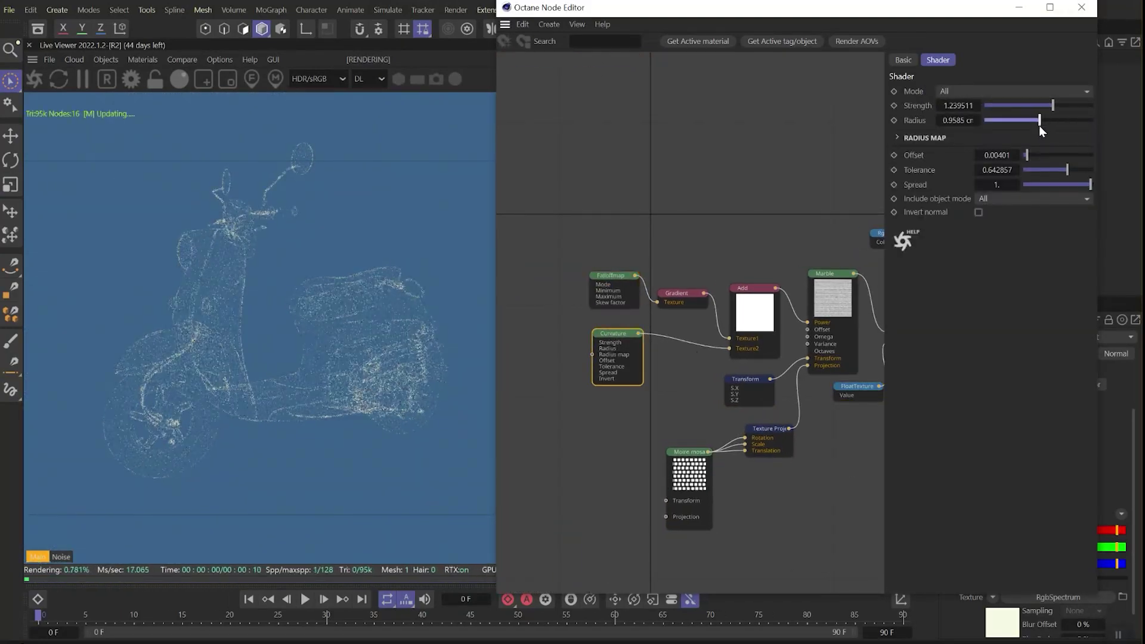
pyautogui.moveTo(1081, 174); pyautogui.dragTo(1061, 172)
pyautogui.moveTo(1027, 156); pyautogui.dragTo(1040, 160)
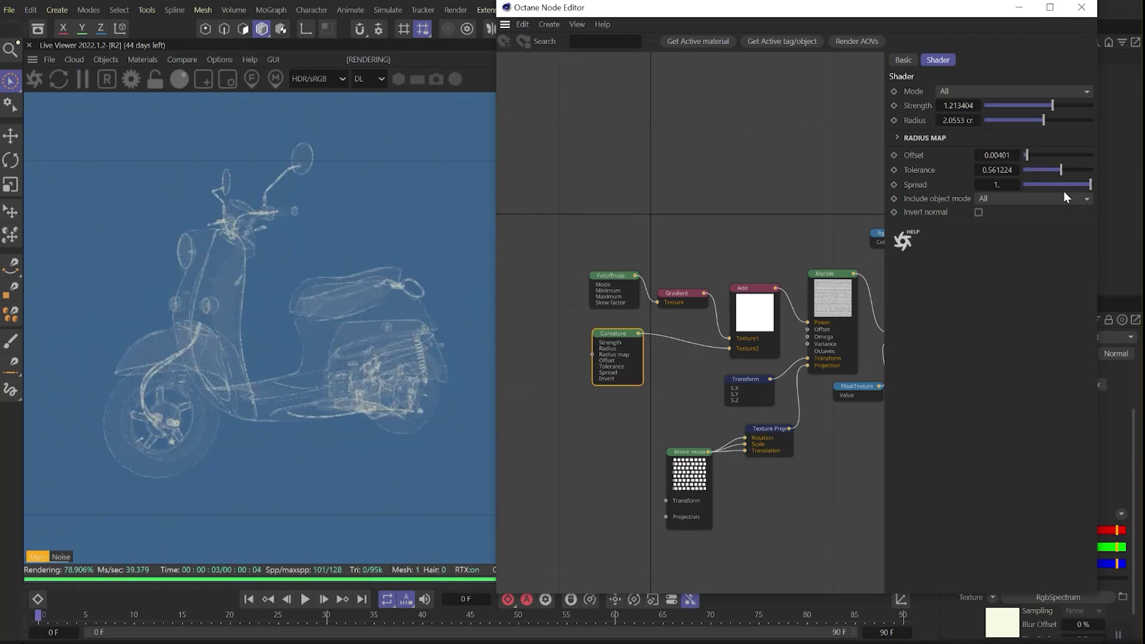
# - Close the node editor and set the Octane sky's background colour to a darker blue, R 41, G 83, B 126
pyautogui.click(1082, 7)
pyautogui.click(1007, 385)
pyautogui.click(929, 500)
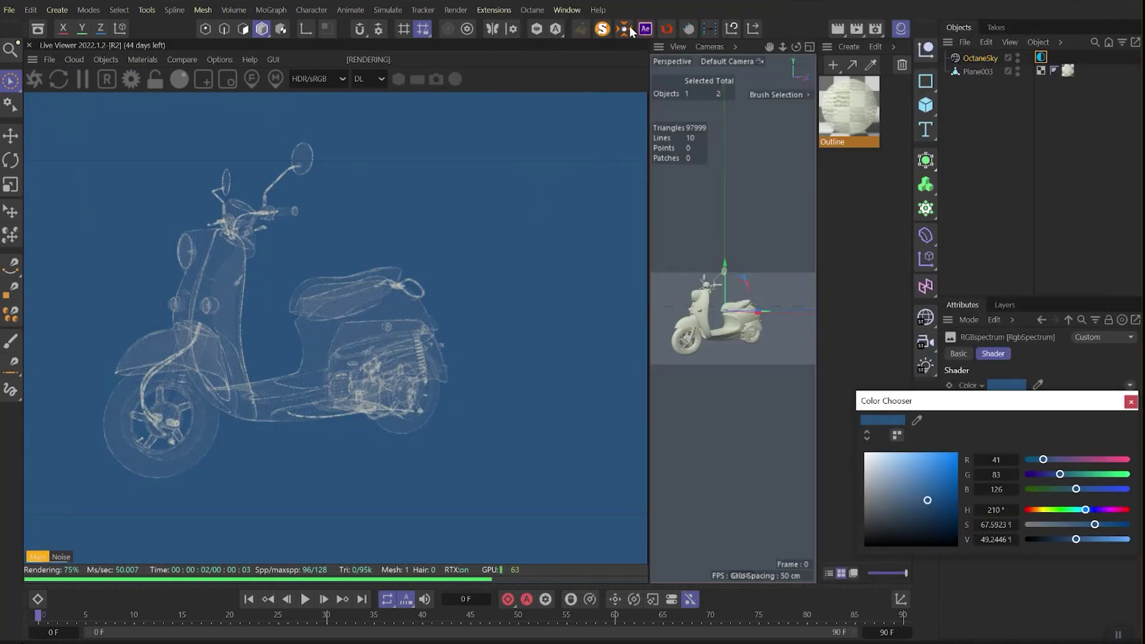
pyautogui.click(1131, 403)
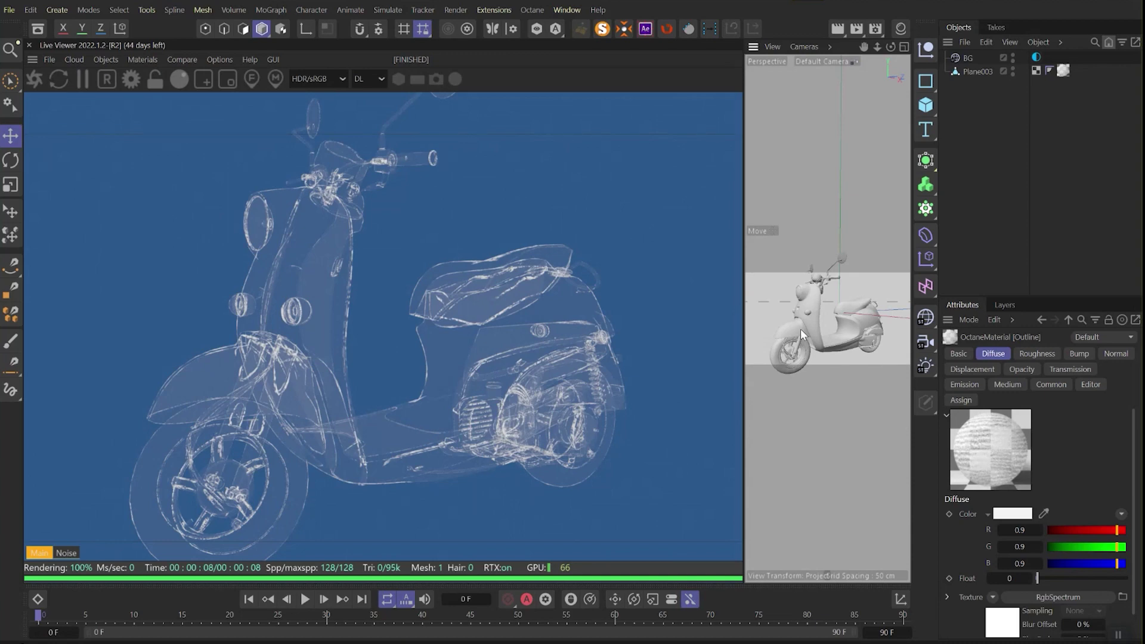
pyautogui.keyDown('alt'); pyautogui.moveTo(800, 328); pyautogui.dragTo(868, 338); pyautogui.keyUp('alt')
pyautogui.keyDown('alt'); pyautogui.moveTo(804, 359); pyautogui.dragTo(825, 328); pyautogui.keyUp('alt')
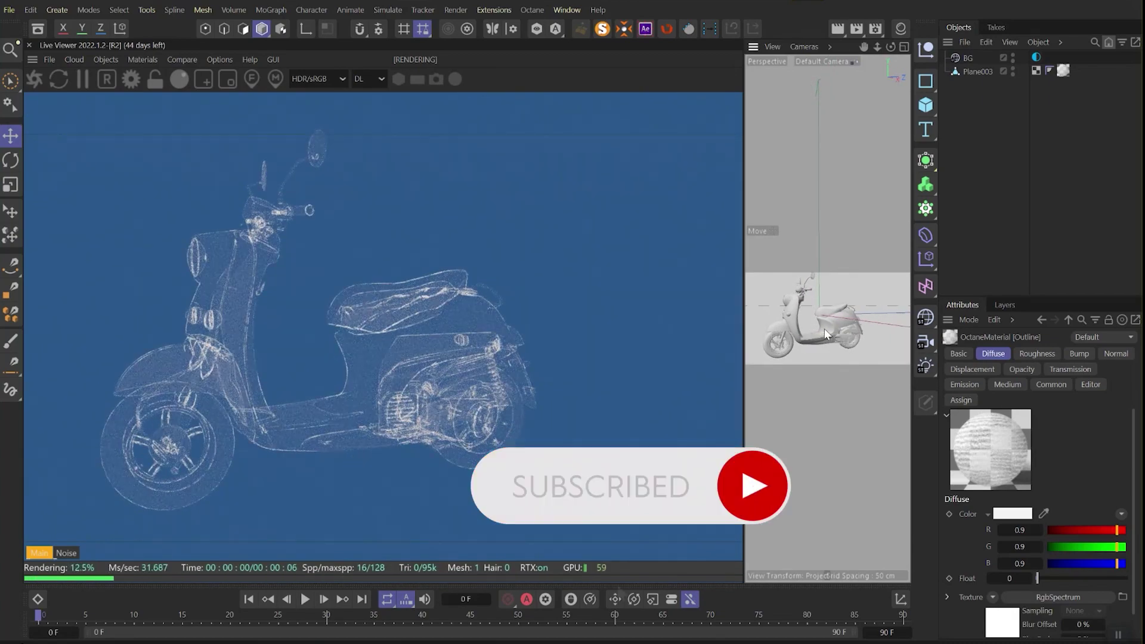